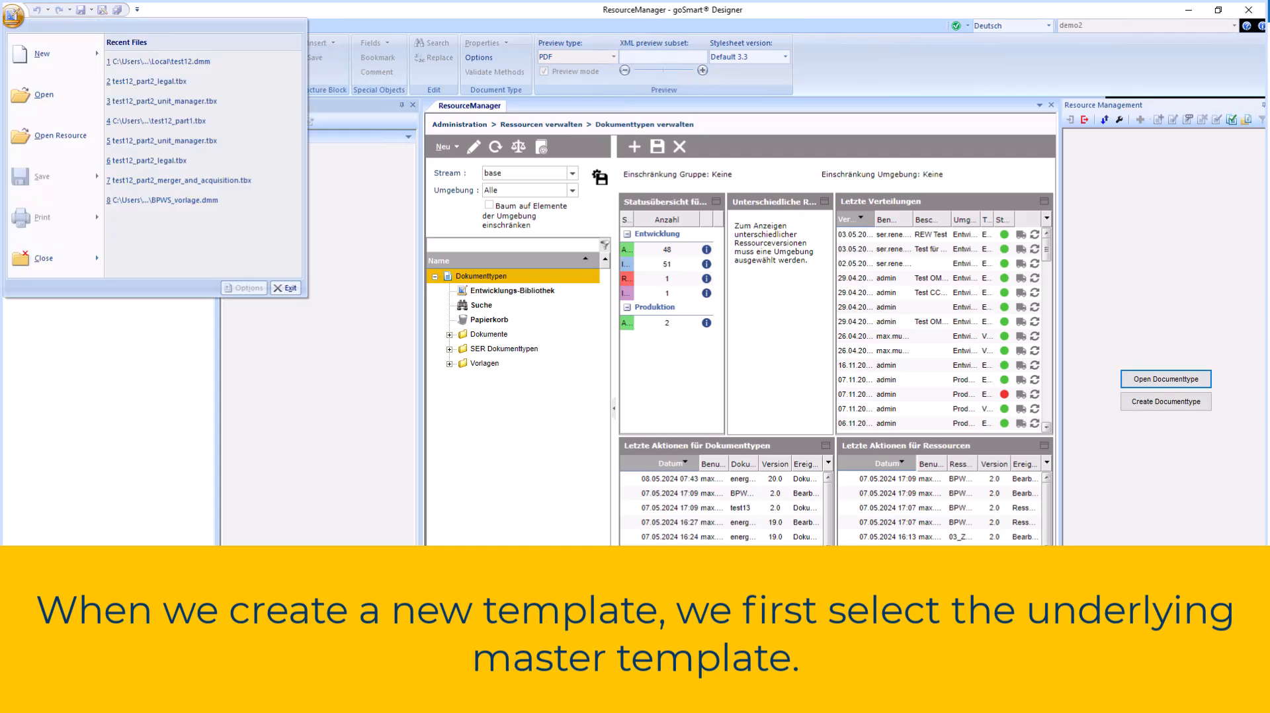
Create a new document type named test12 based on the BPWS_vorlage template from the Vorlagen folder.
click(192, 69)
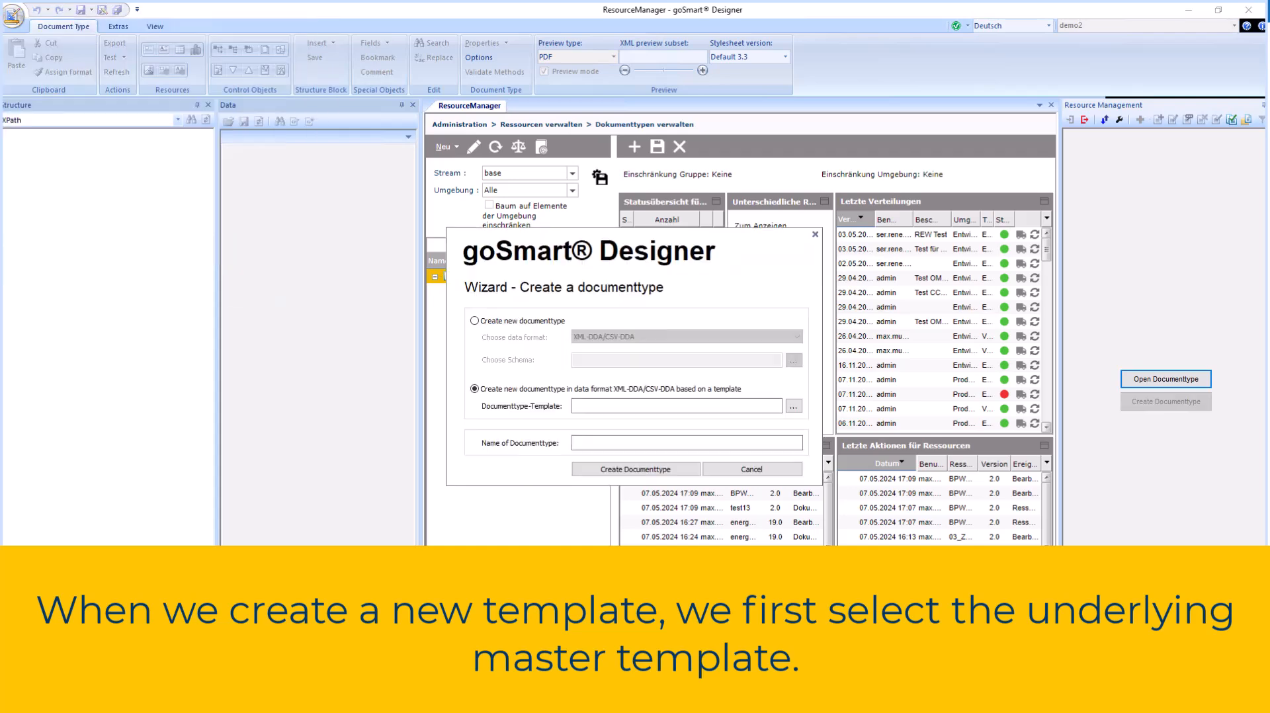
click(795, 406)
click(370, 310)
click(427, 331)
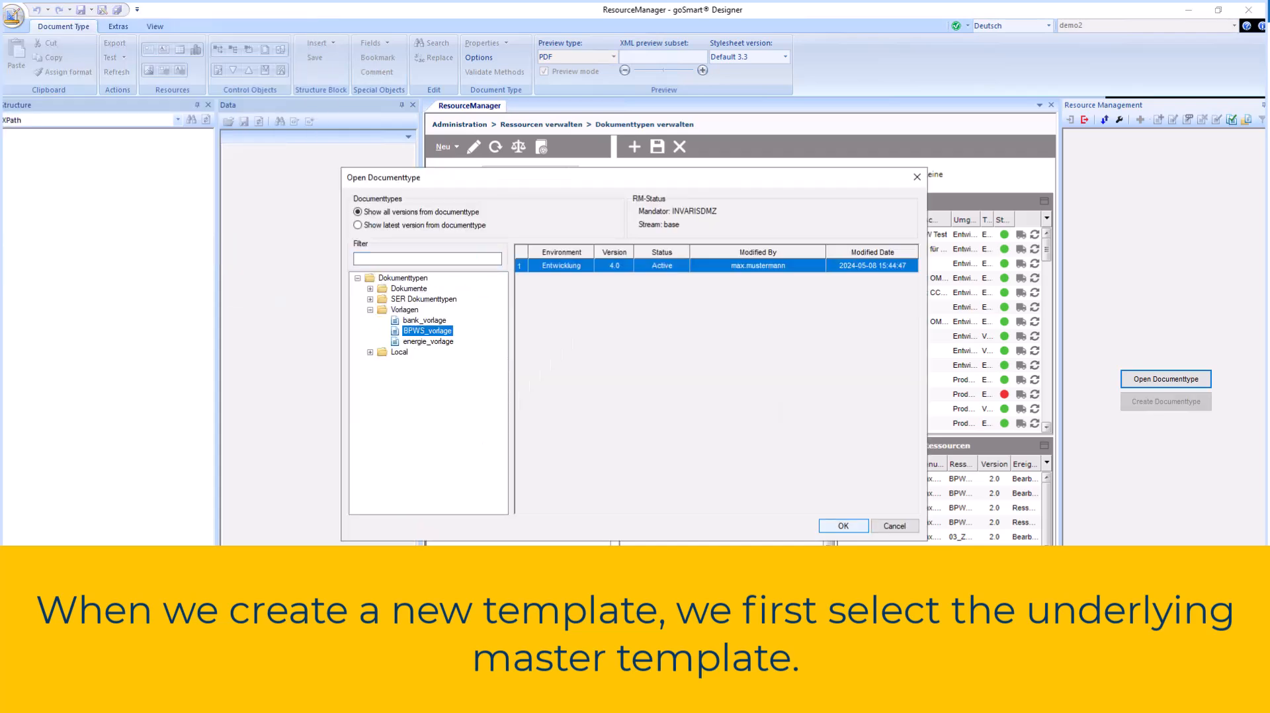
click(844, 526)
click(688, 442)
text(test12)
click(622, 469)
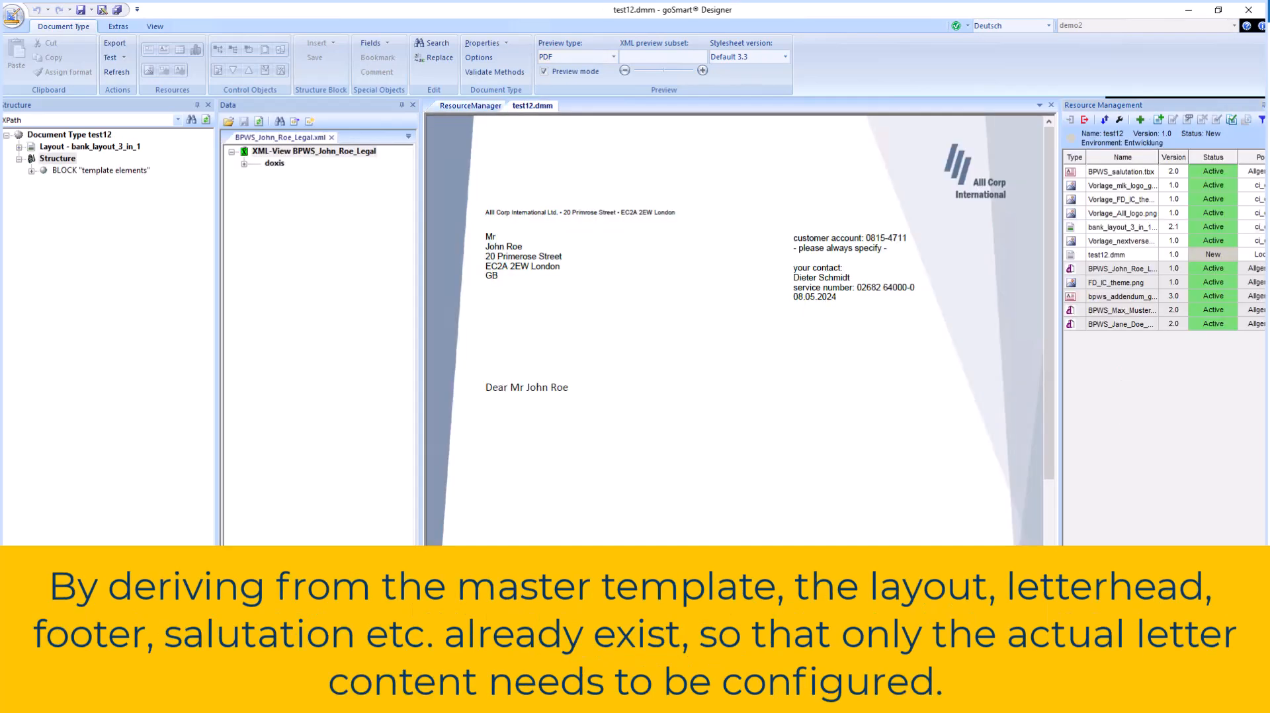
Add a new text block named test12_part1 to the document's Structure node.
right_click(51, 158)
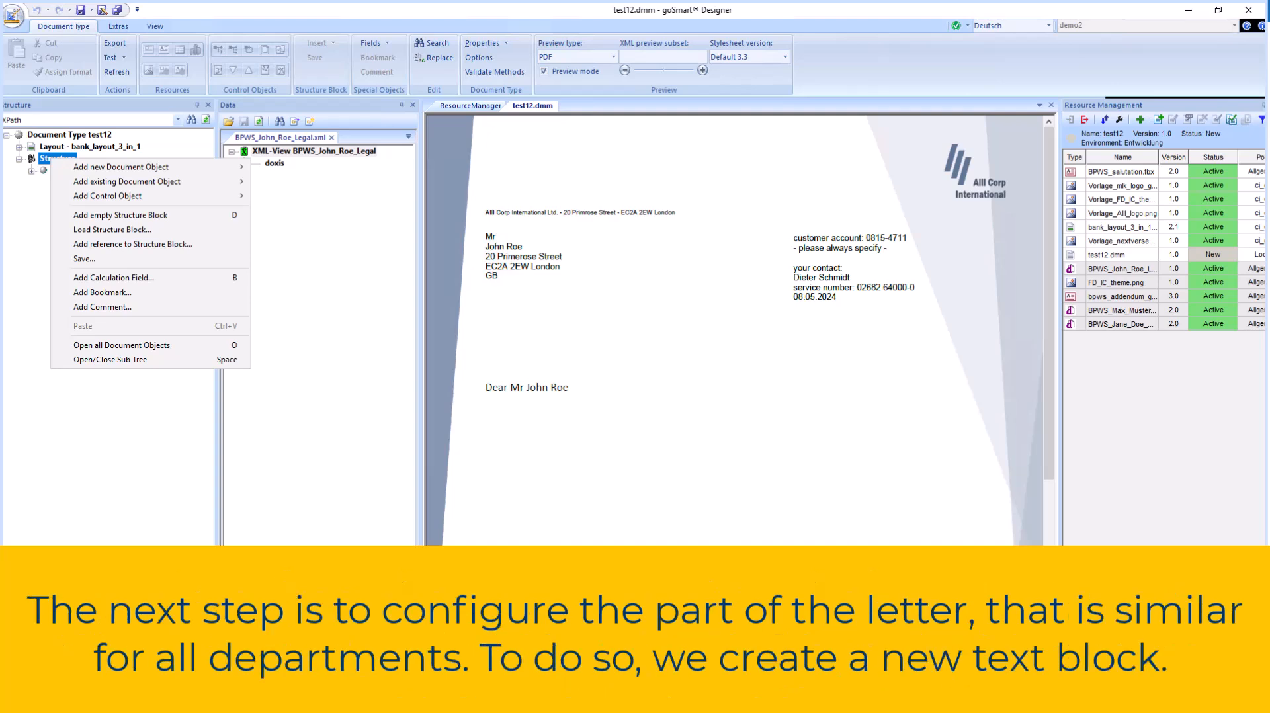
mouse_move(121, 167)
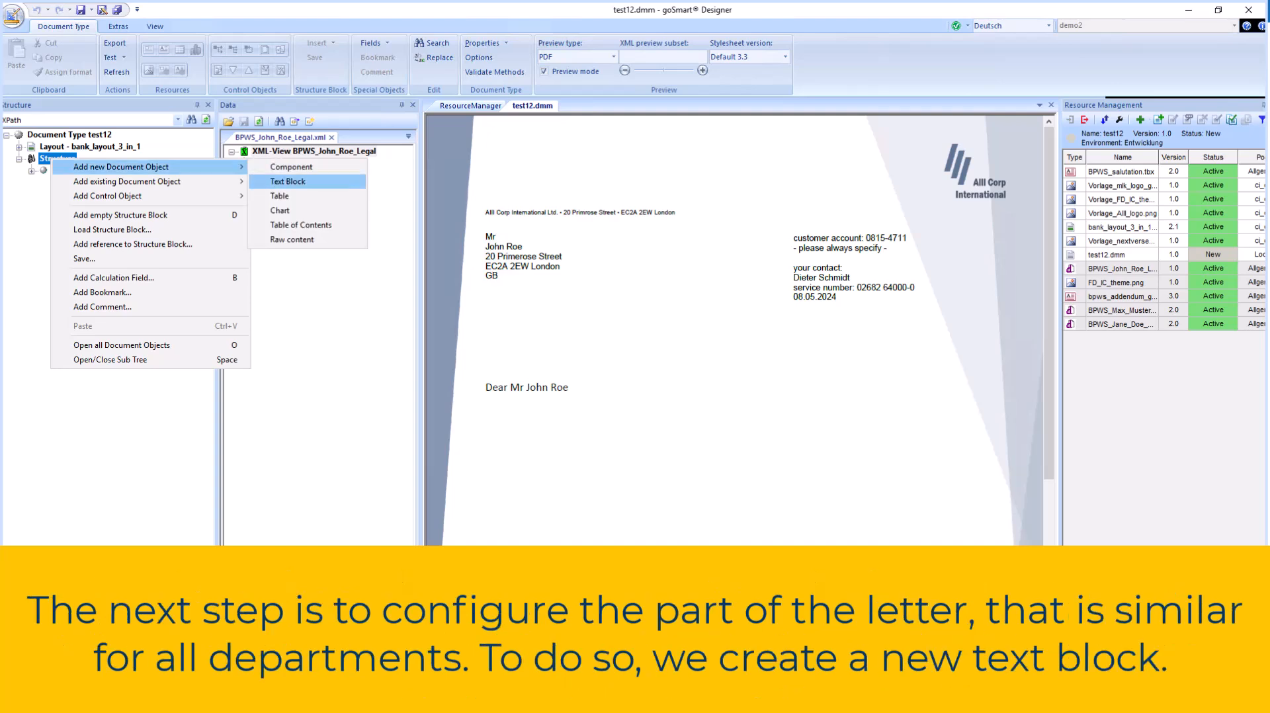
key(Return)
text(test12)
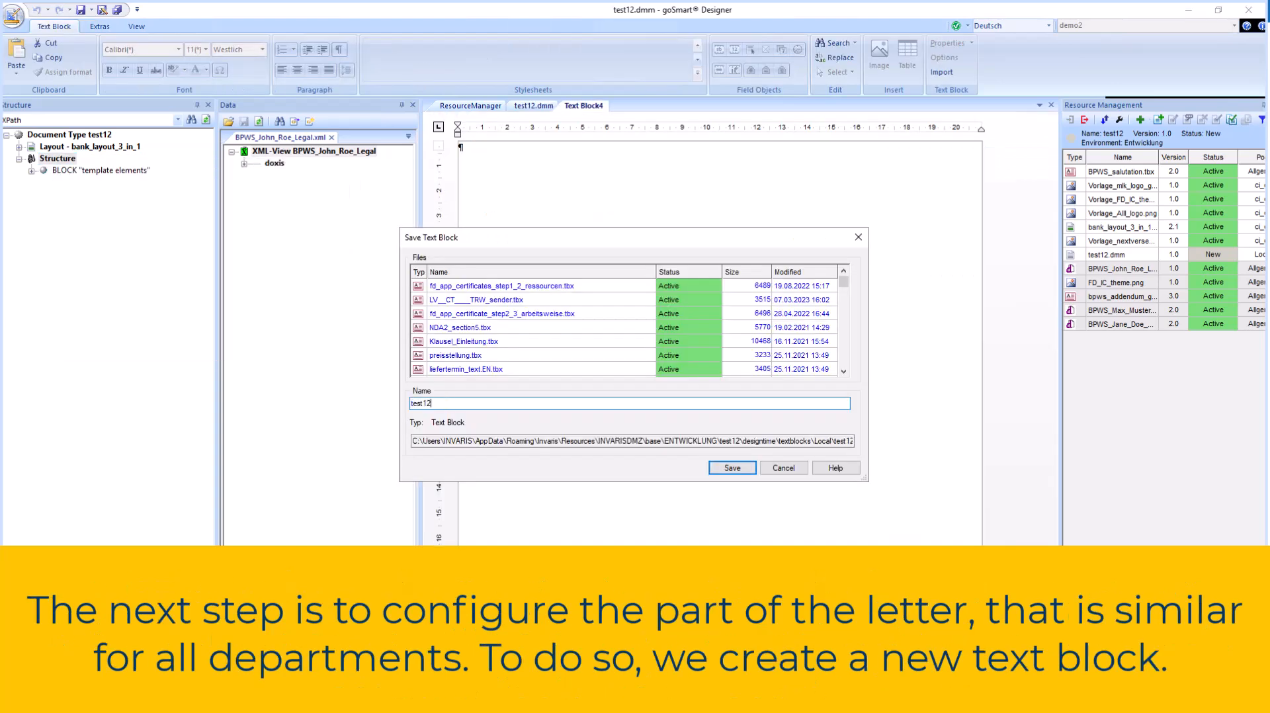
text(_part1)
key(Return)
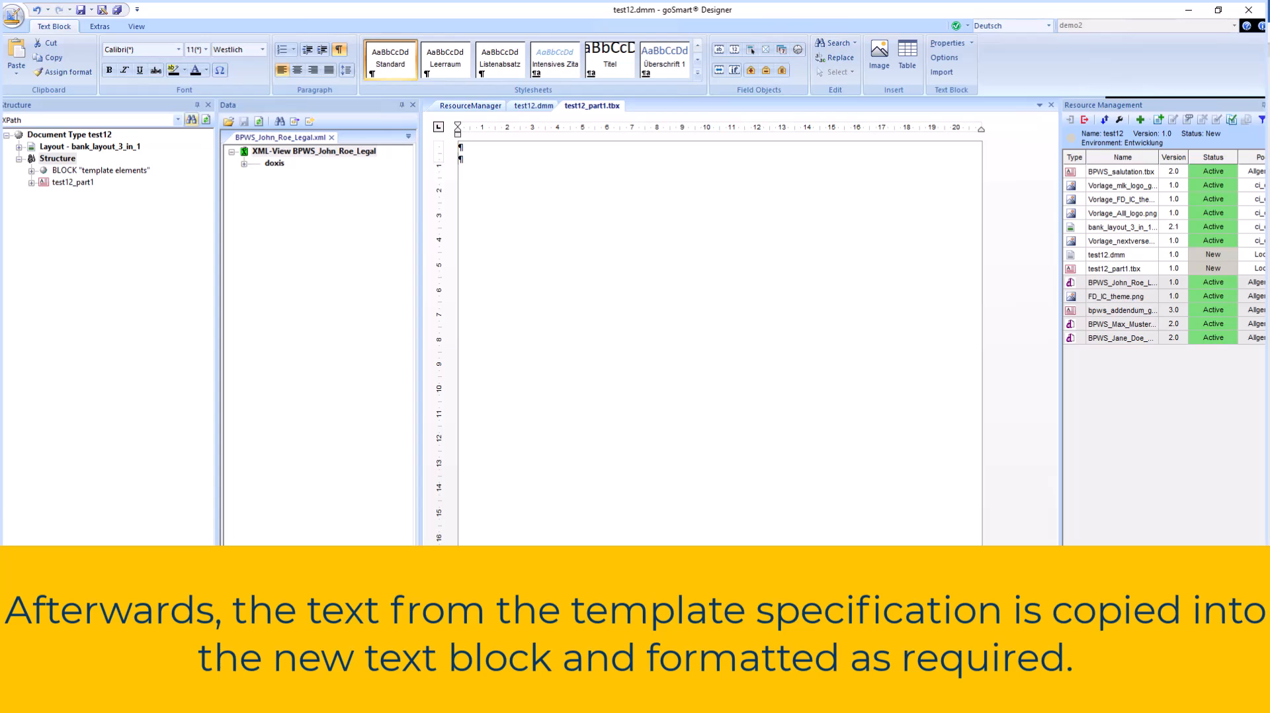
Paste the copied employment addendum wording into the text block as text only and remove the surplus line at the end.
click(16, 71)
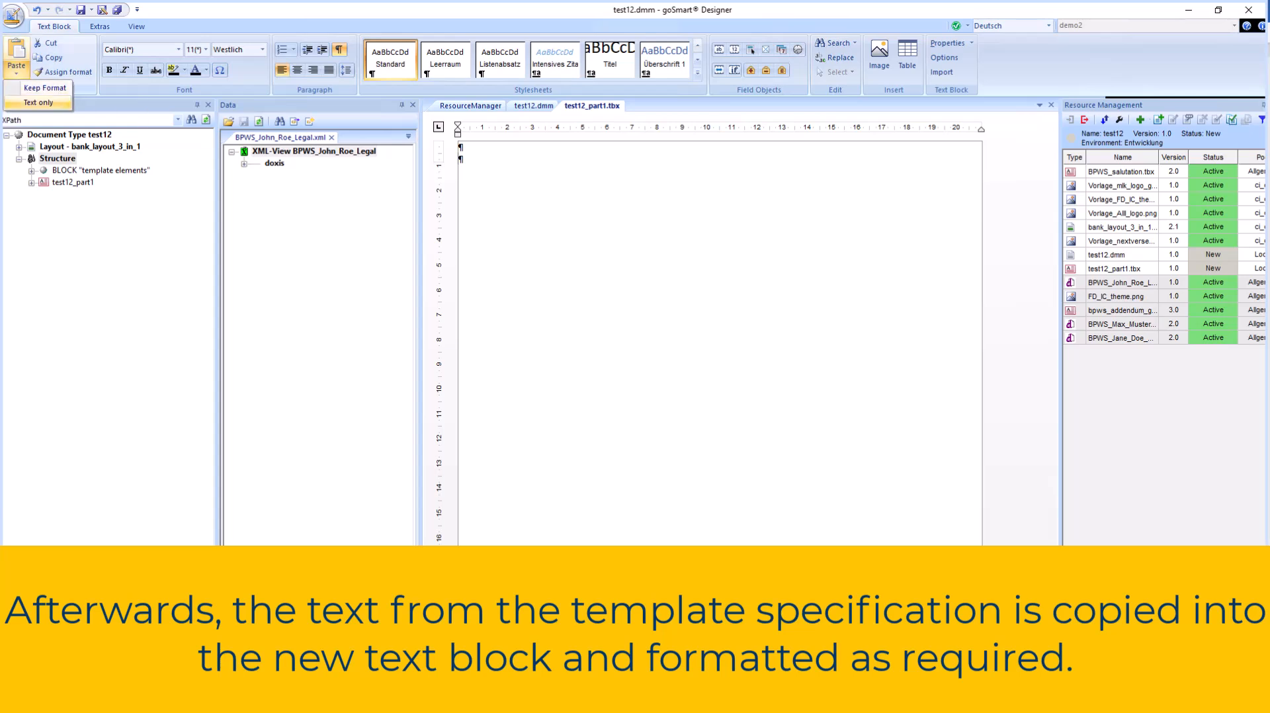
click(39, 103)
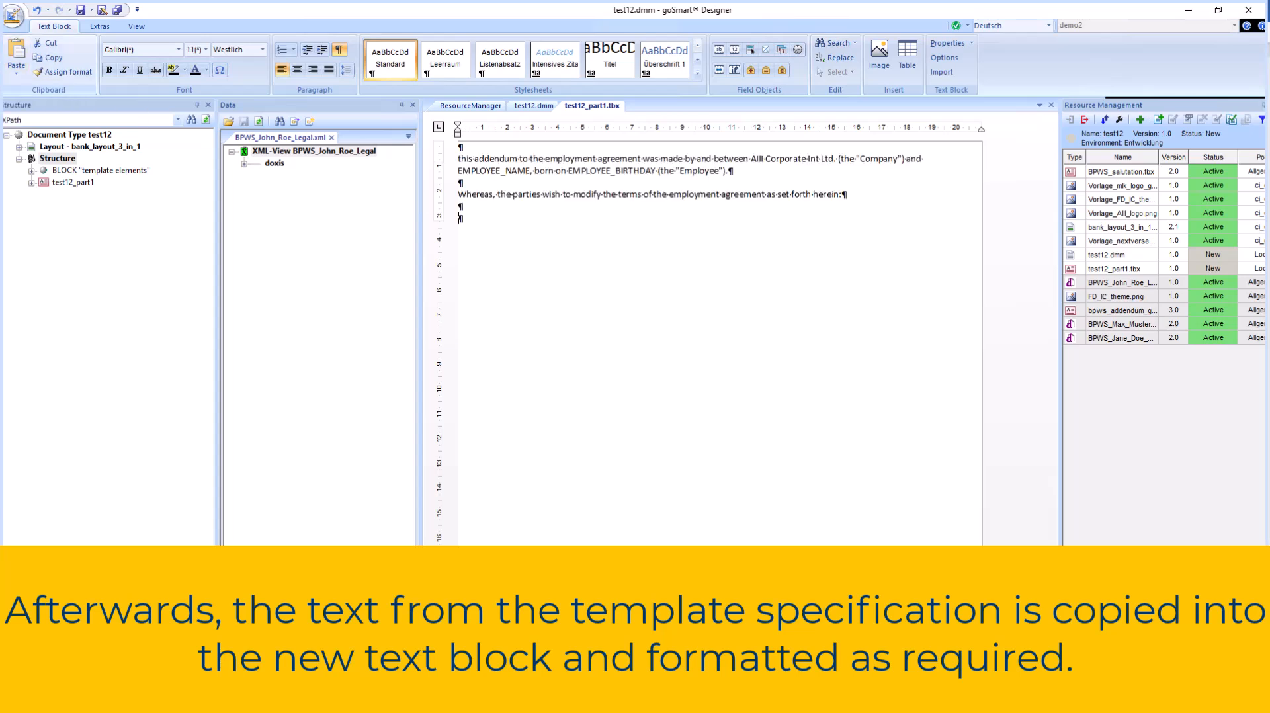
key(BackSpace)
Replace the EMPLOYEE_NAME placeholder text with an output-only text field named EMPLOYEE_NAME.
drag(458, 171, 531, 170)
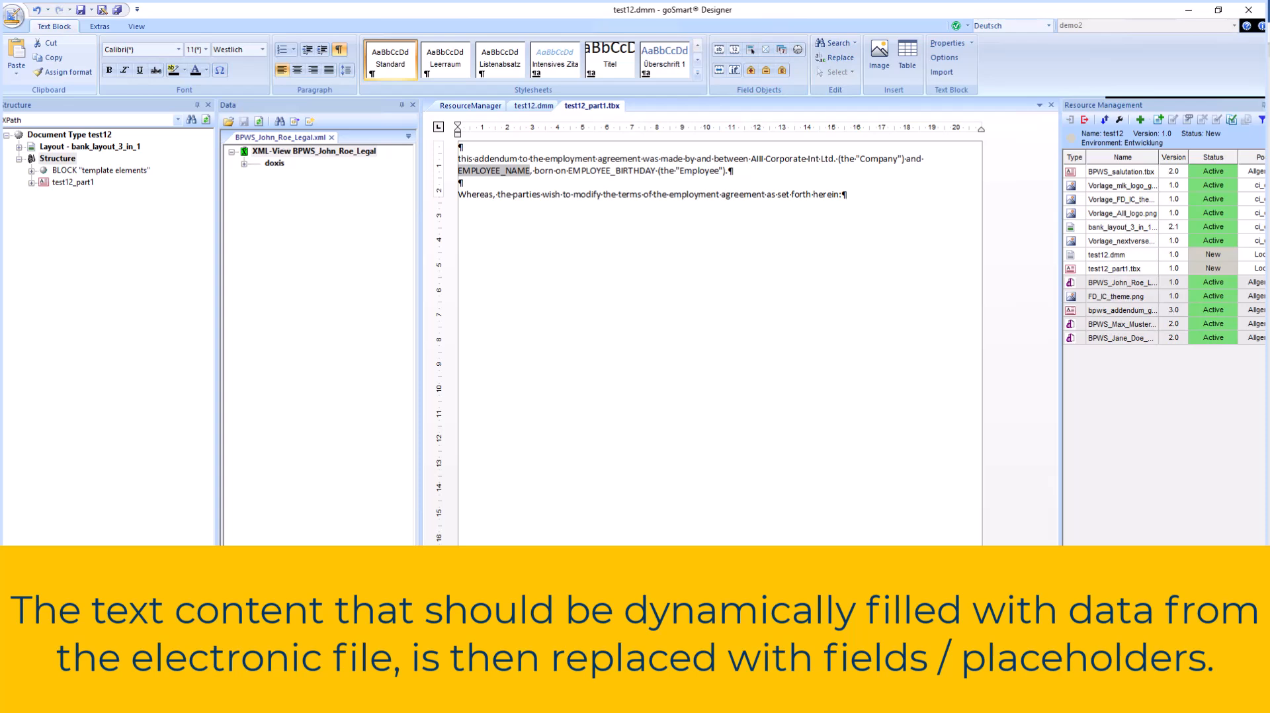
key(Delete)
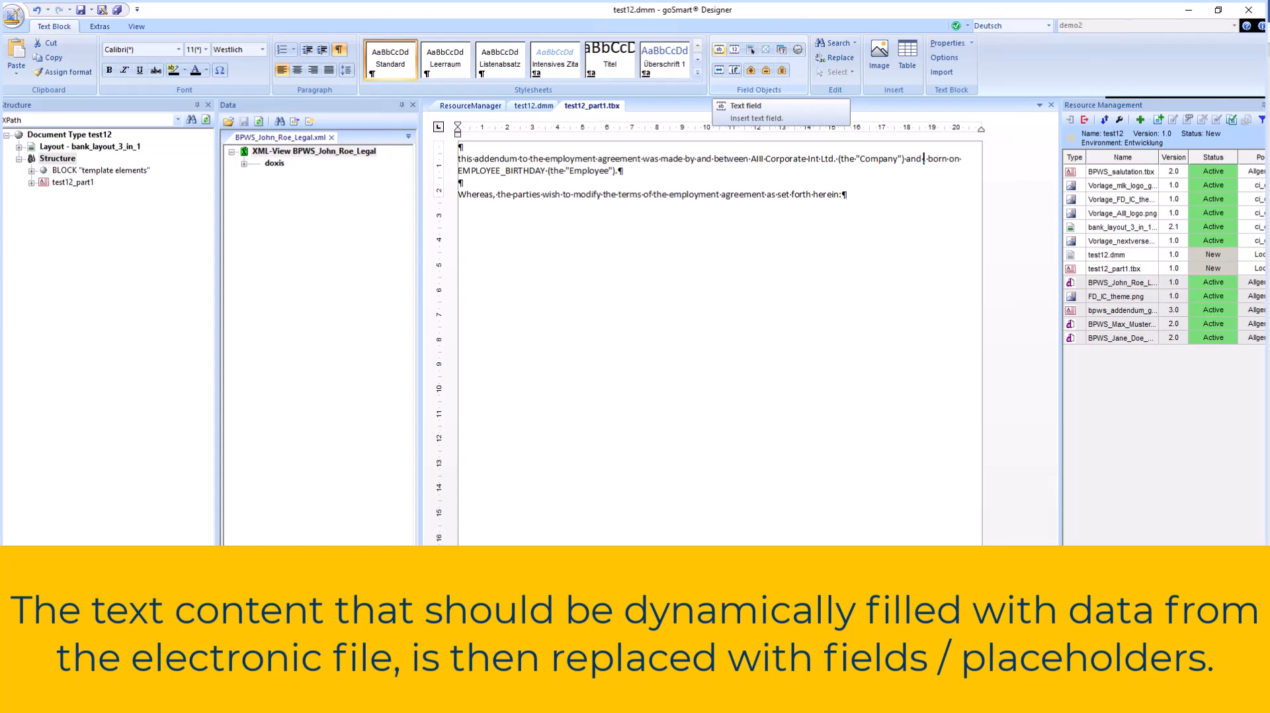
click(719, 50)
text(E)
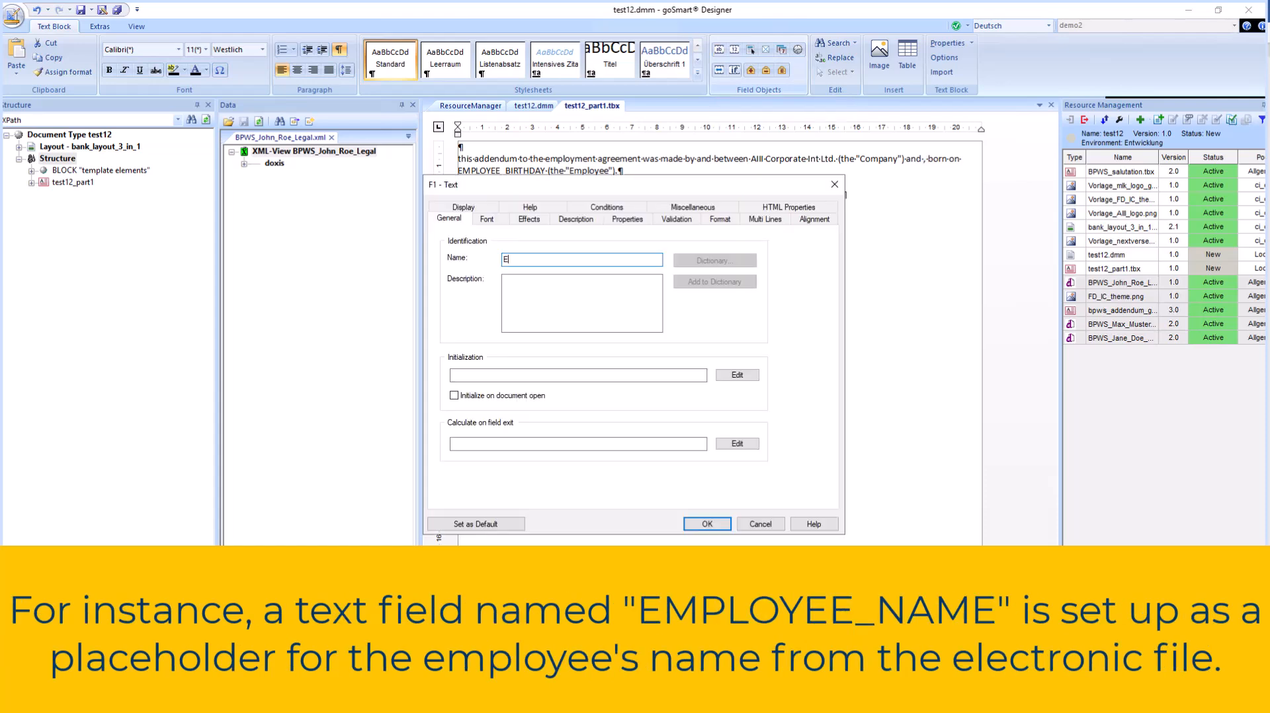
text(MPLOYEE_NAME)
click(627, 219)
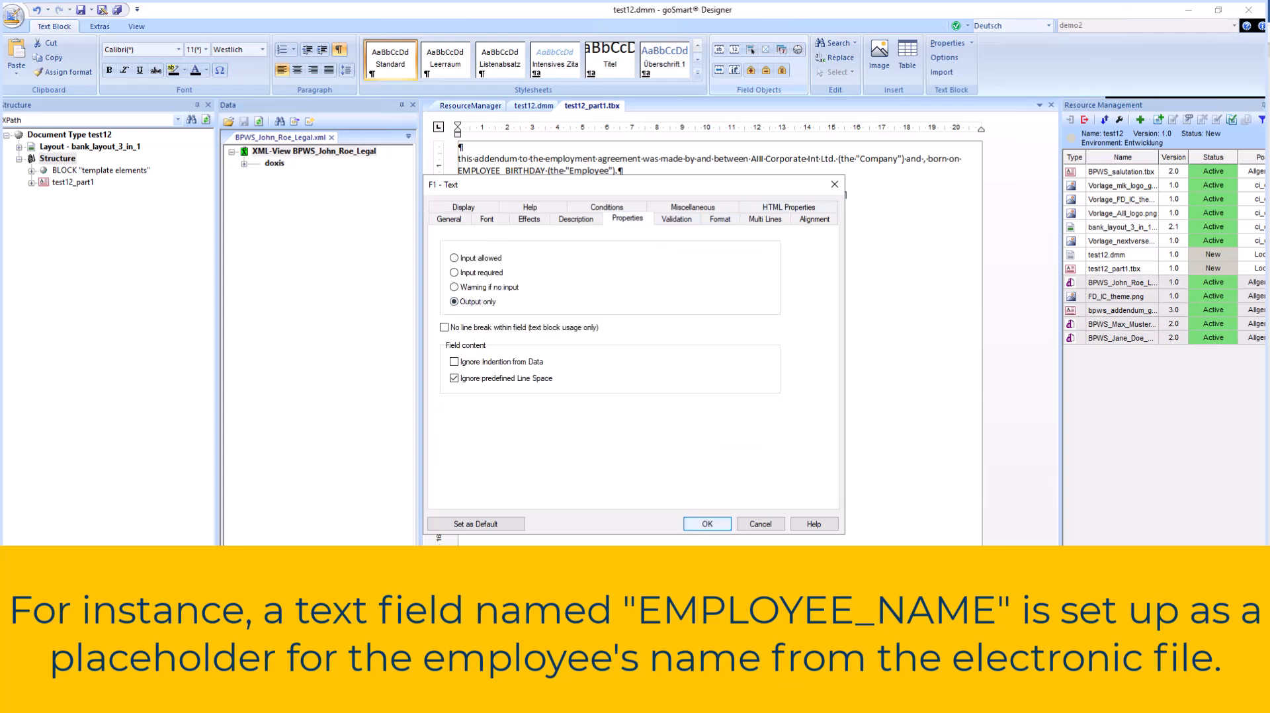
click(707, 524)
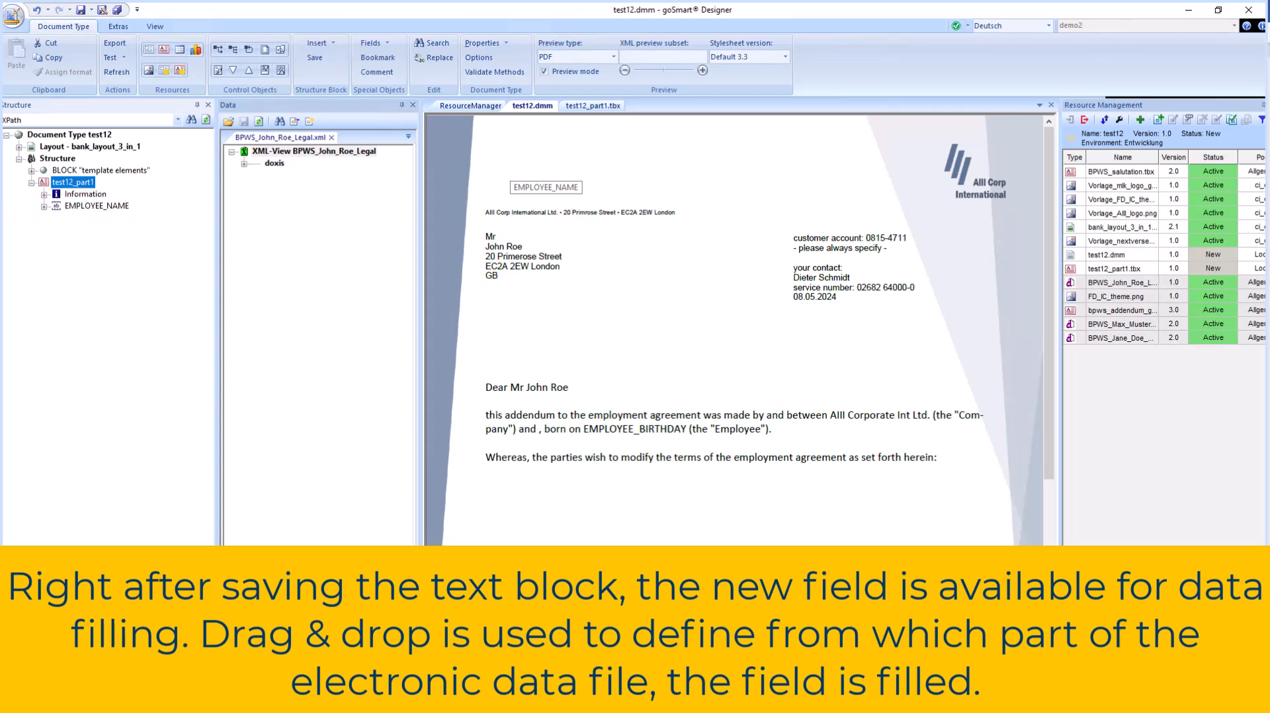
Fill the EMPLOYEE_NAME field from the PersonFirstName and PersonLastName nodes in the XML data's partner section.
click(244, 163)
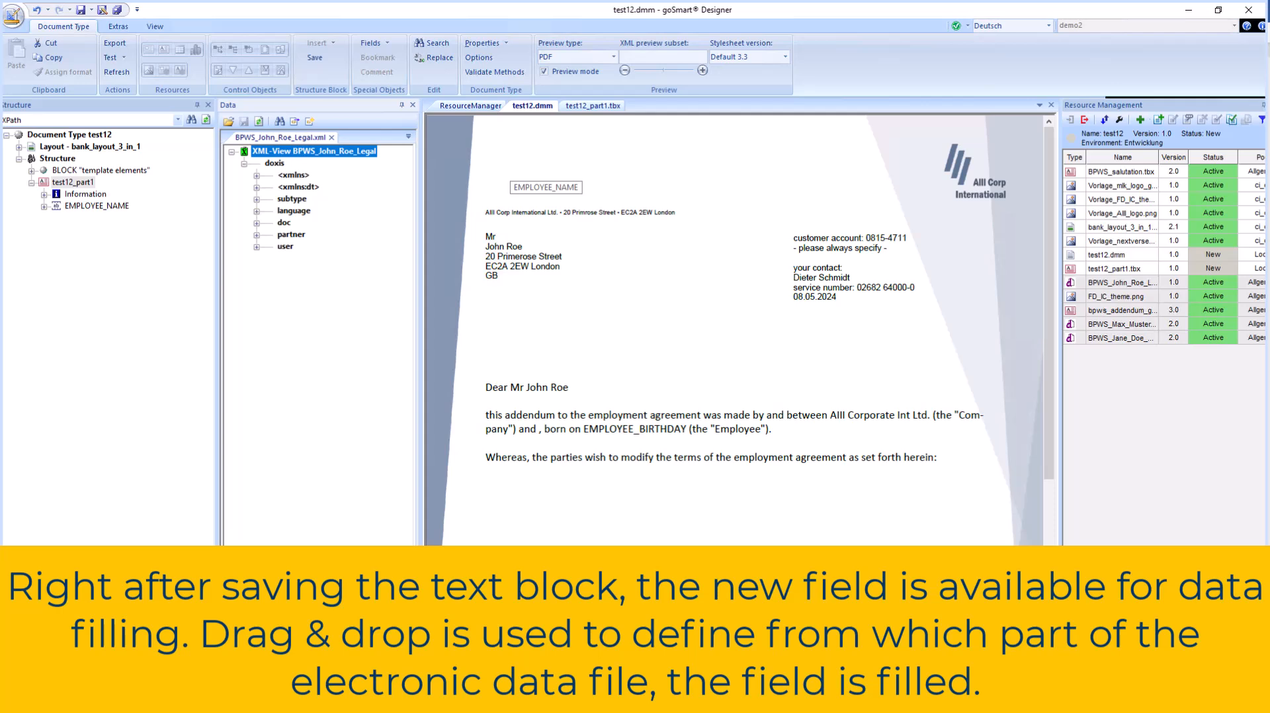
click(257, 236)
scroll(318, 344, down, 9)
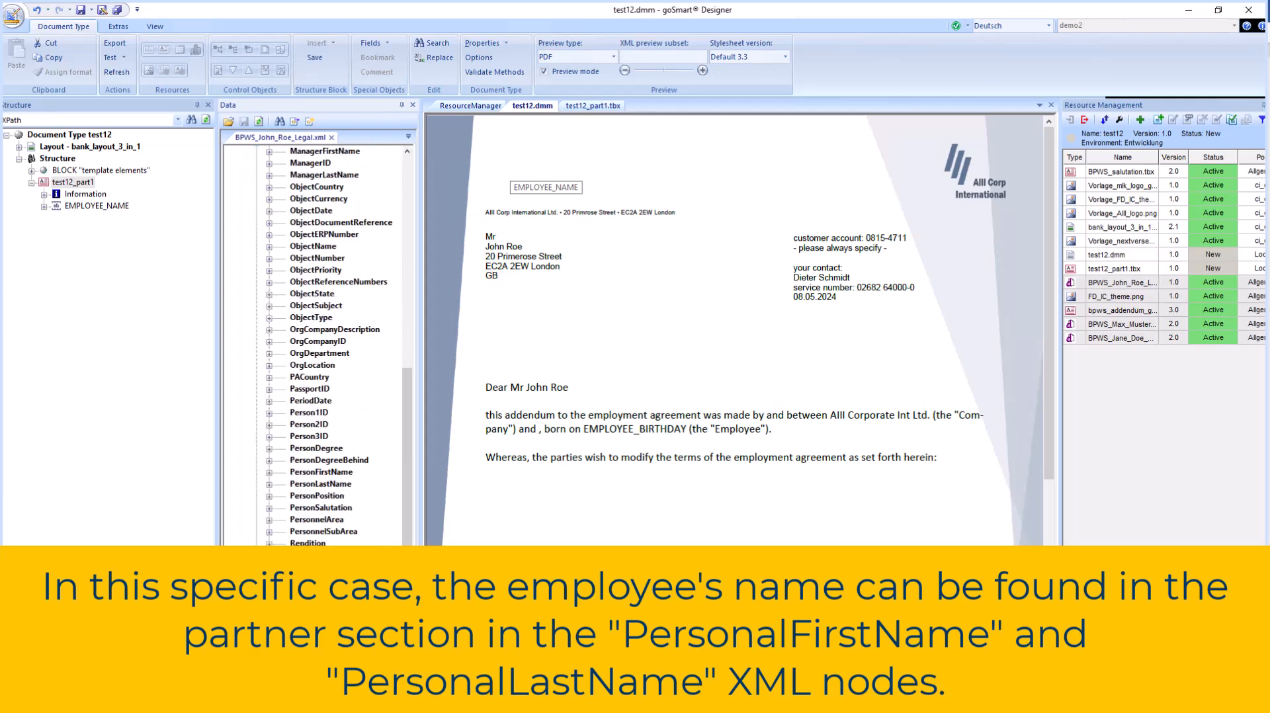
click(269, 473)
click(269, 509)
drag(317, 472, 66, 206)
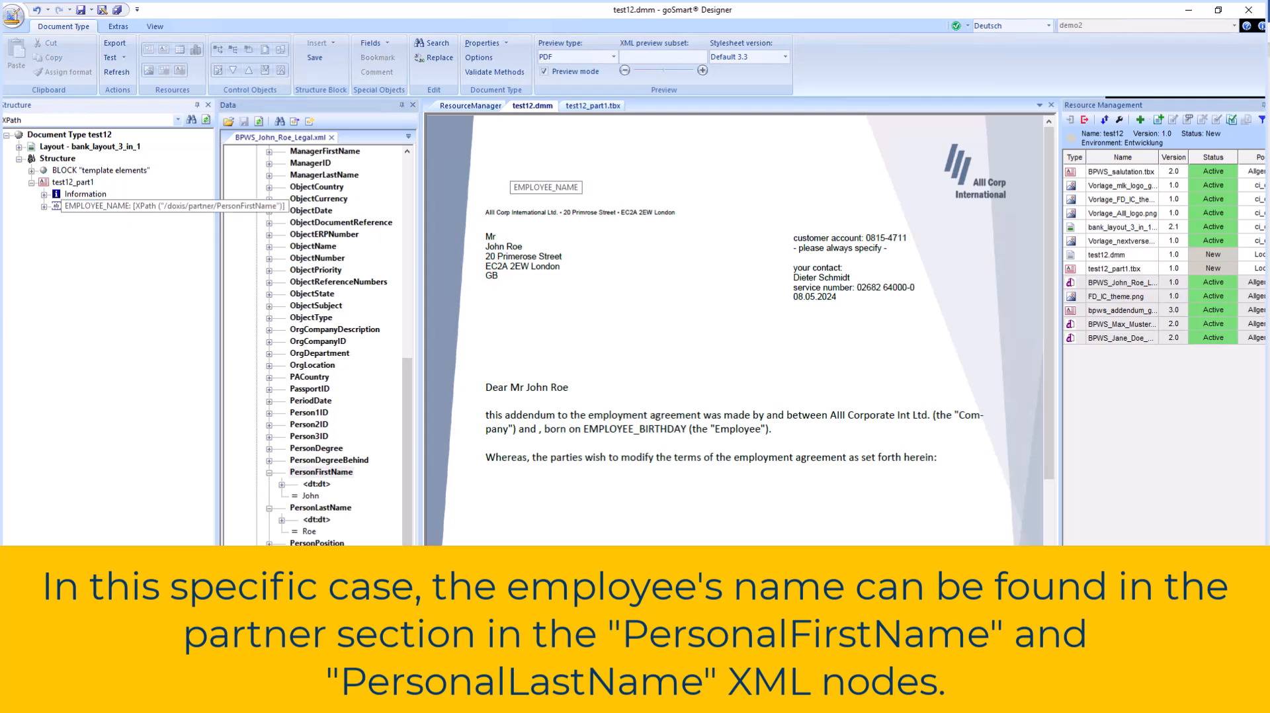
mouse_move(320, 509)
mouse_down()
mouse_move(265, 387)
mouse_move(149, 208)
mouse_move(66, 207)
mouse_up()
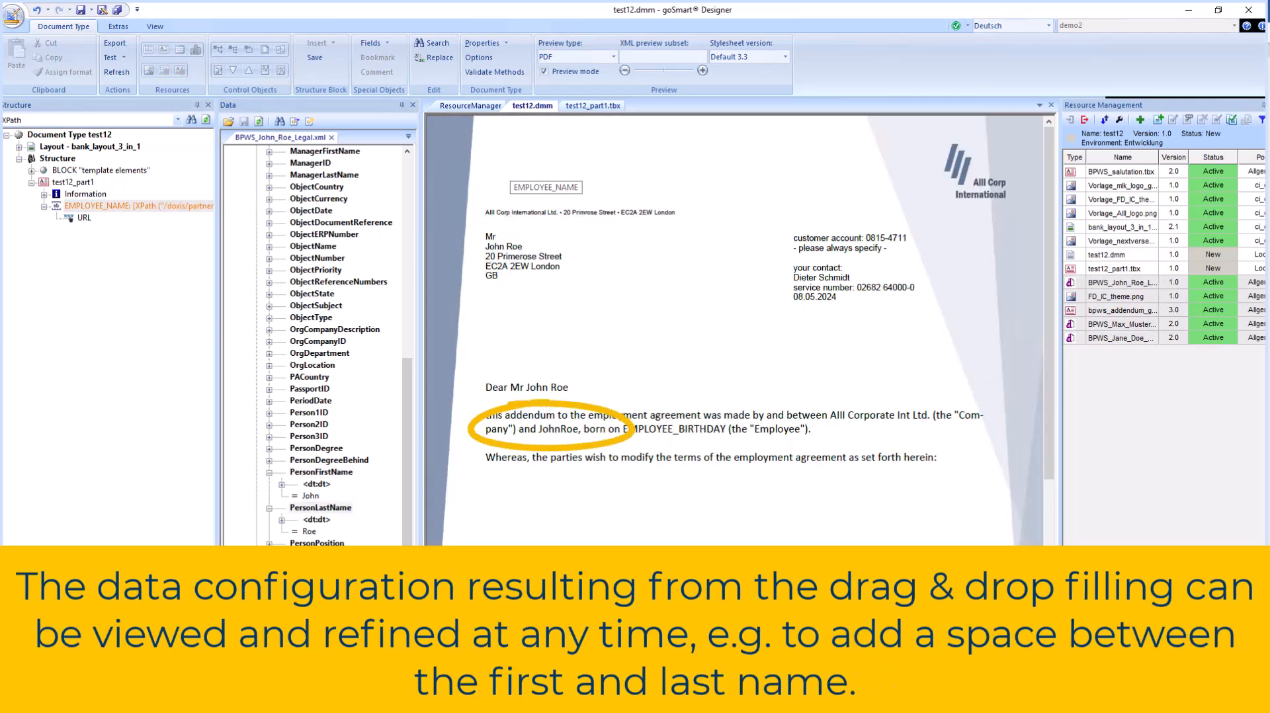
Insert a space string between the first-name and last-name XPath expressions in the EMPLOYEE_NAME field's method.
double_click(100, 206)
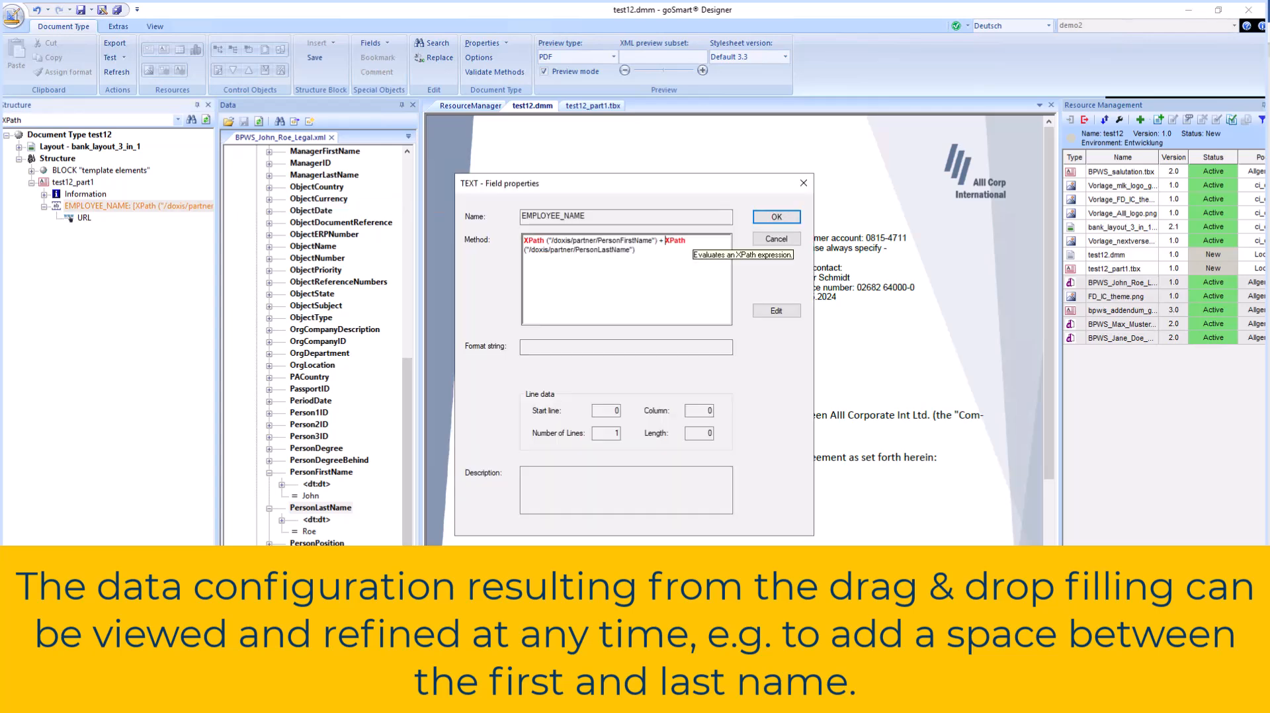
text(")
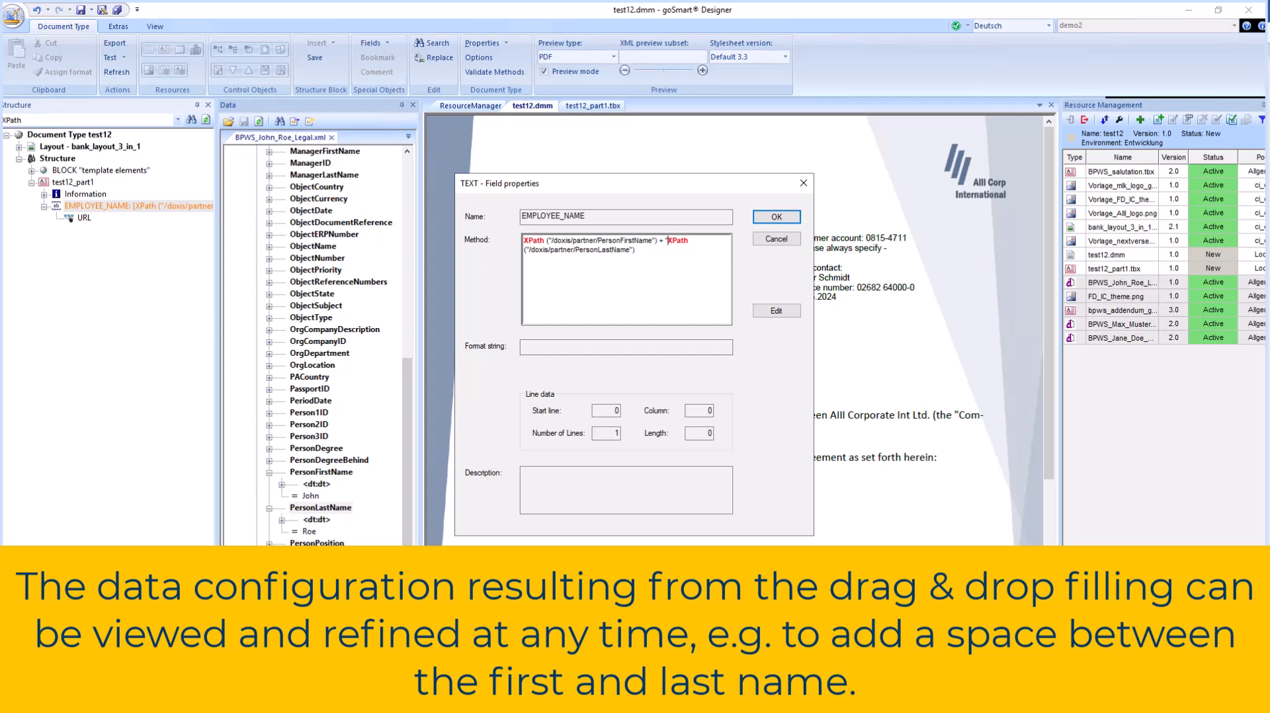
text( " +)
key(Return)
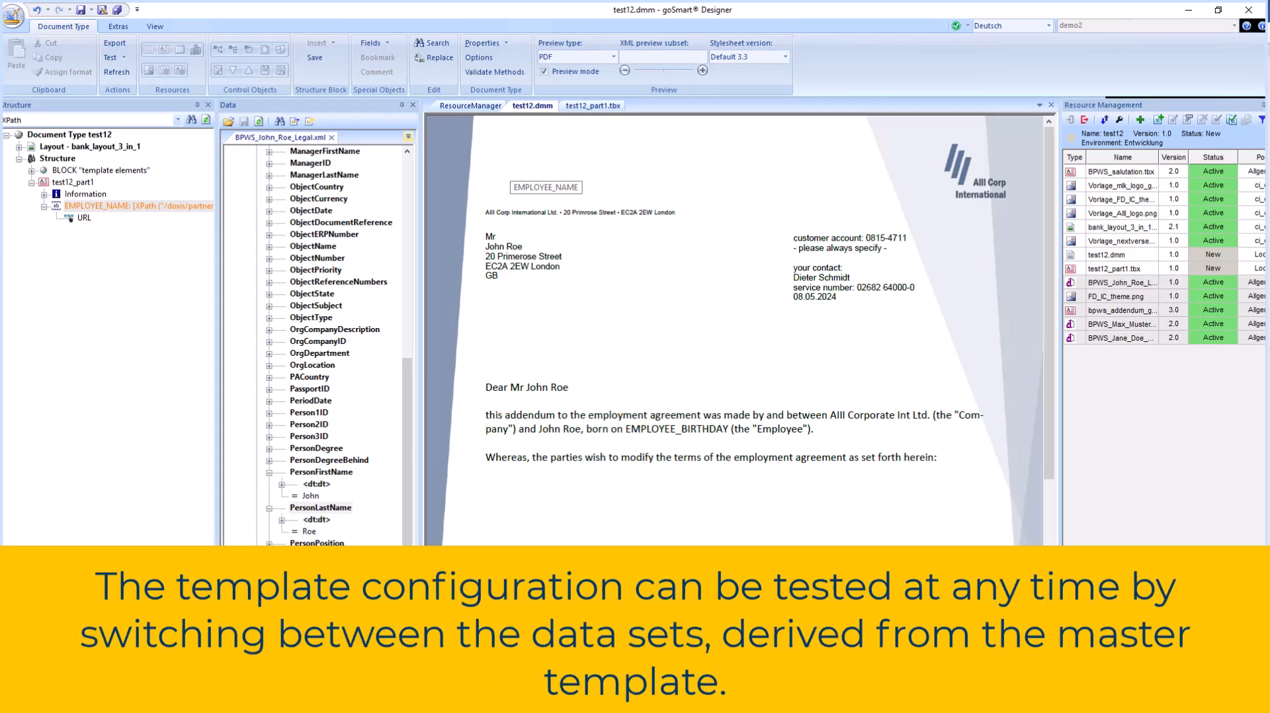
Test the letter preview with the Merger data set and the Unit Manager data set in turn.
click(409, 136)
click(502, 151)
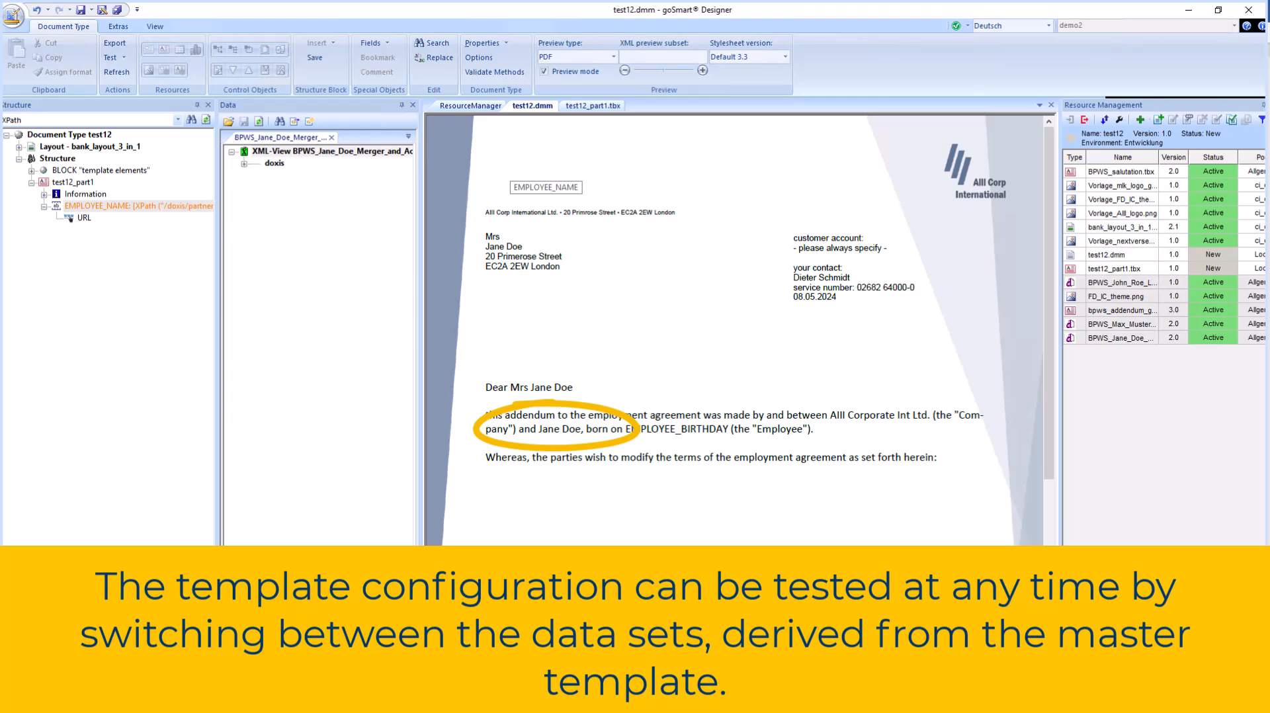
click(409, 136)
click(463, 181)
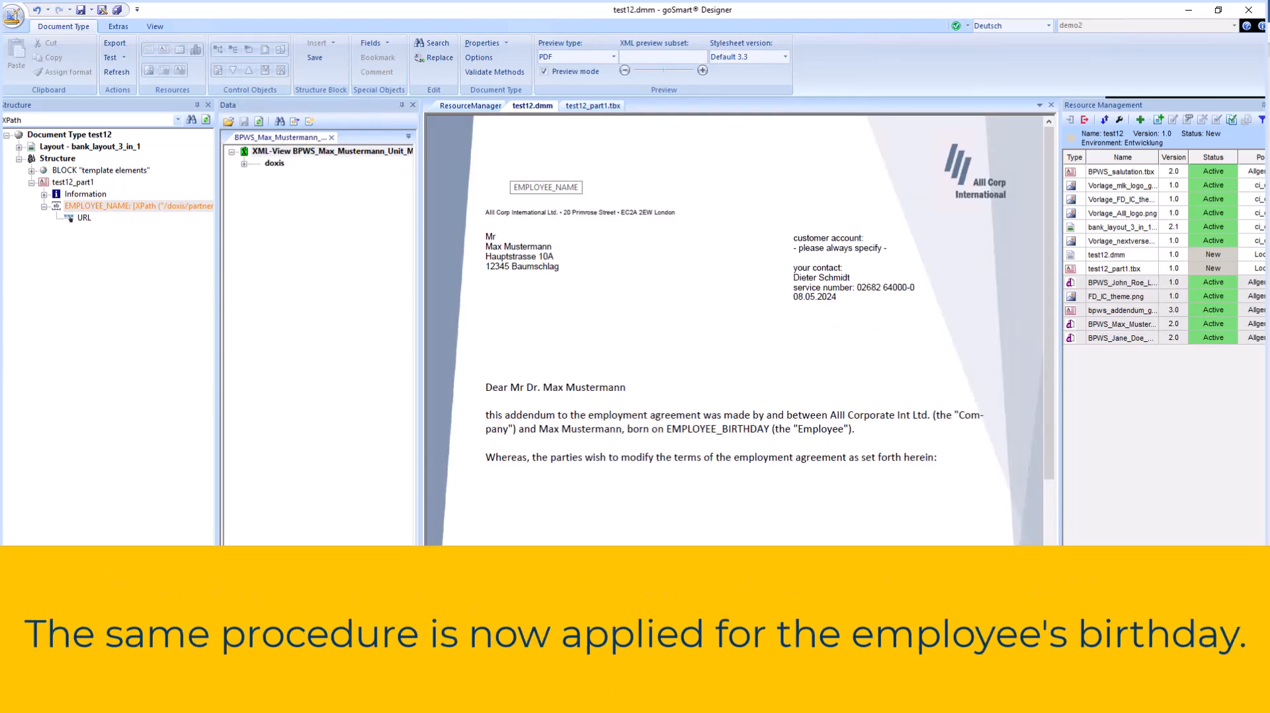
Replace the EMPLOYEE_BIRTHDAY placeholder in test12_part1 with a text field of the same name and fill it from the ObjectDate node.
click(593, 106)
drag(570, 171, 659, 171)
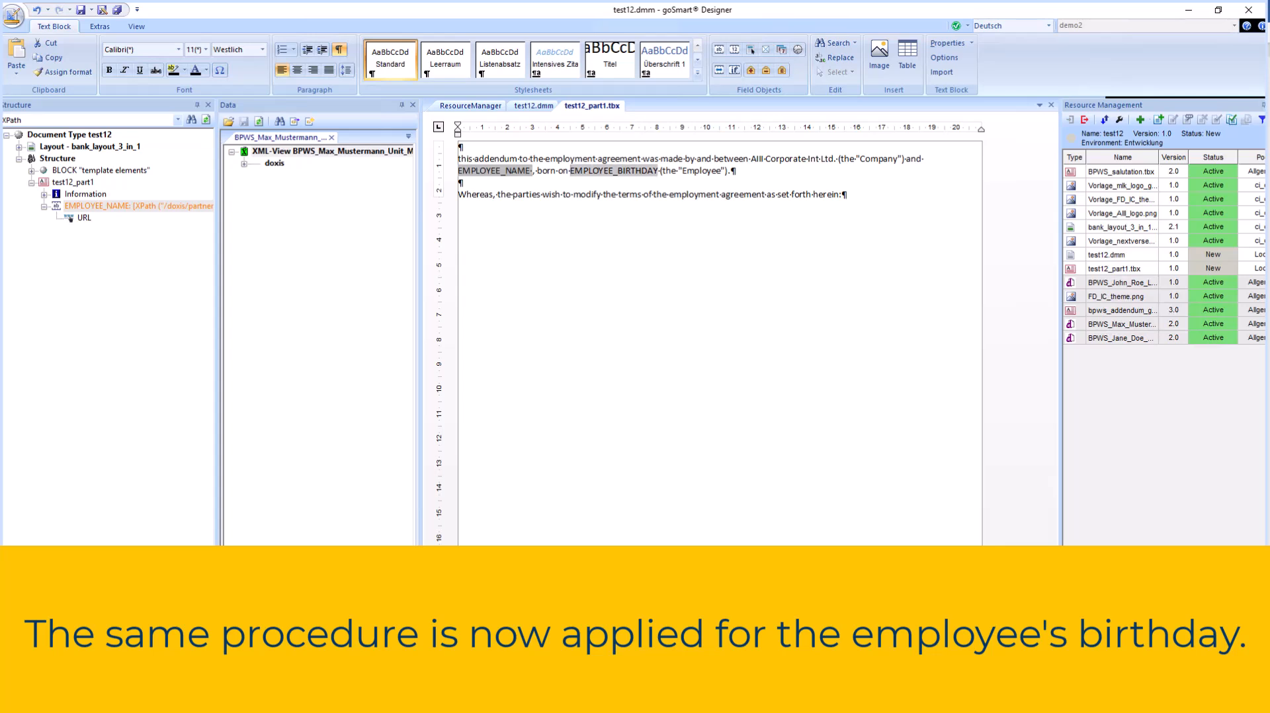
click(719, 49)
text(EMPLOYEE_)
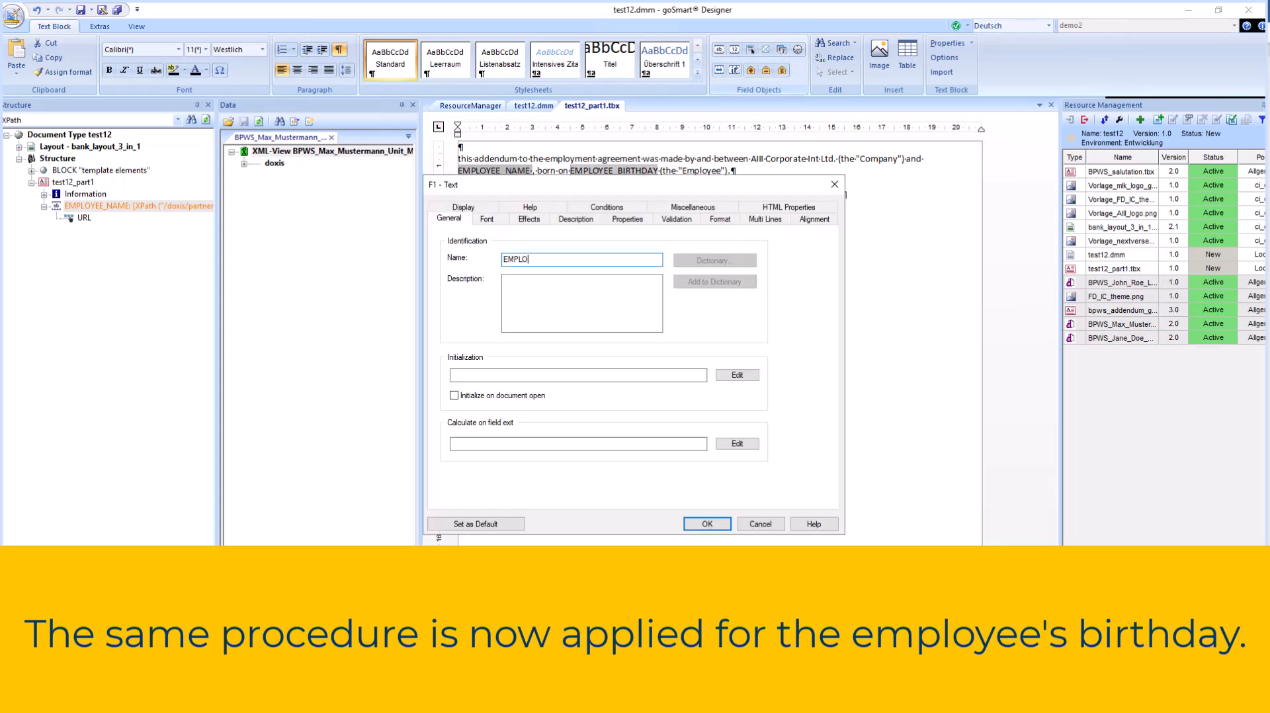
text(BIRTHDAY)
click(647, 219)
key(Return)
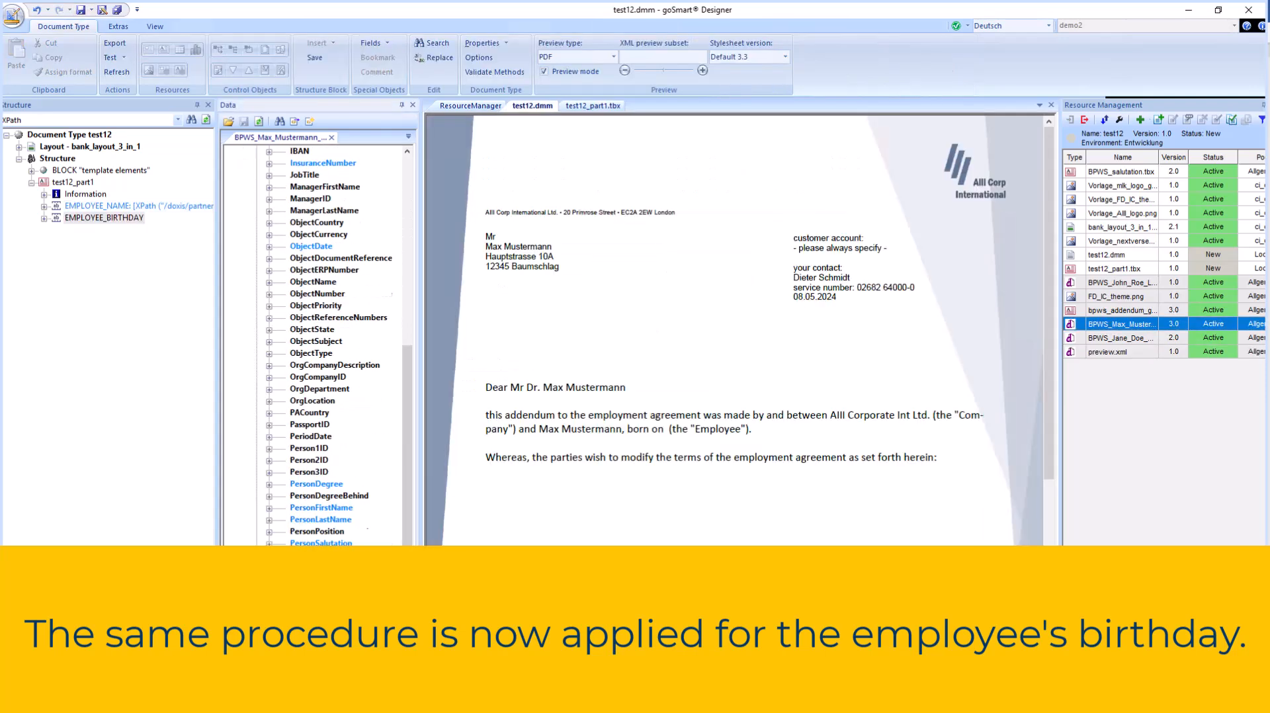
drag(311, 246, 104, 218)
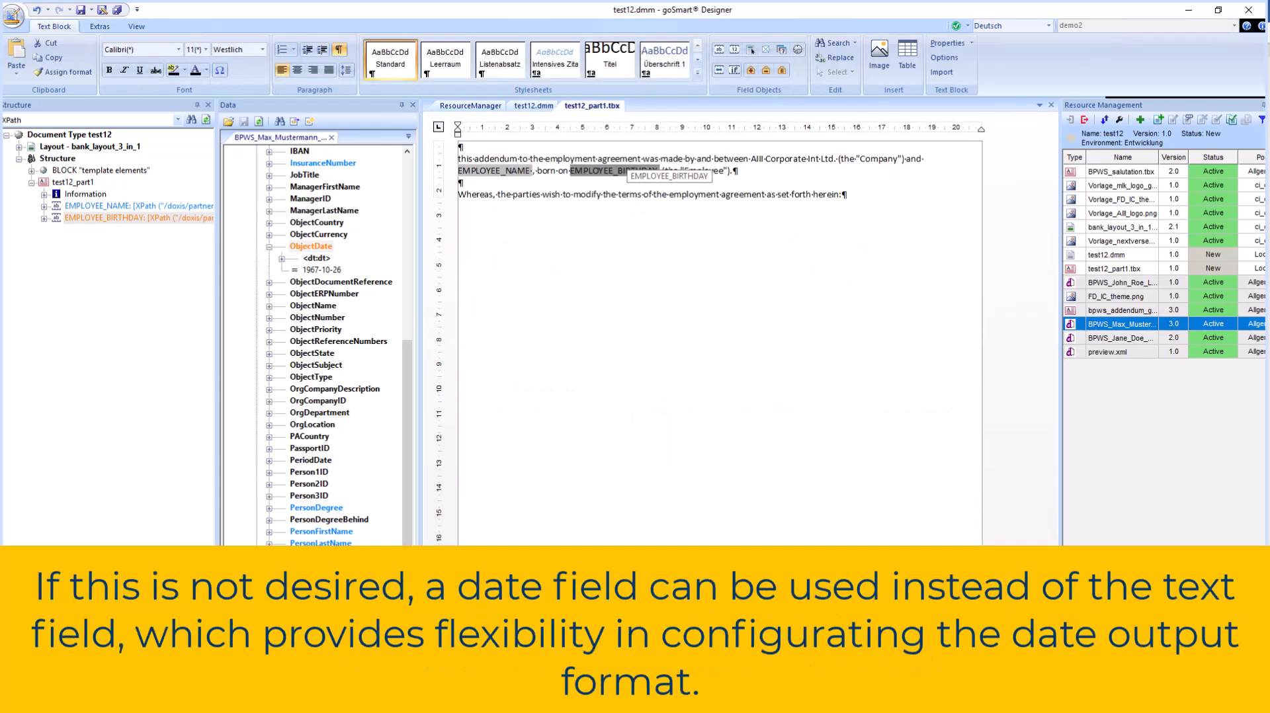
Change the field type of EMPLOYEE_BIRTHDAY to Date.
right_click(618, 170)
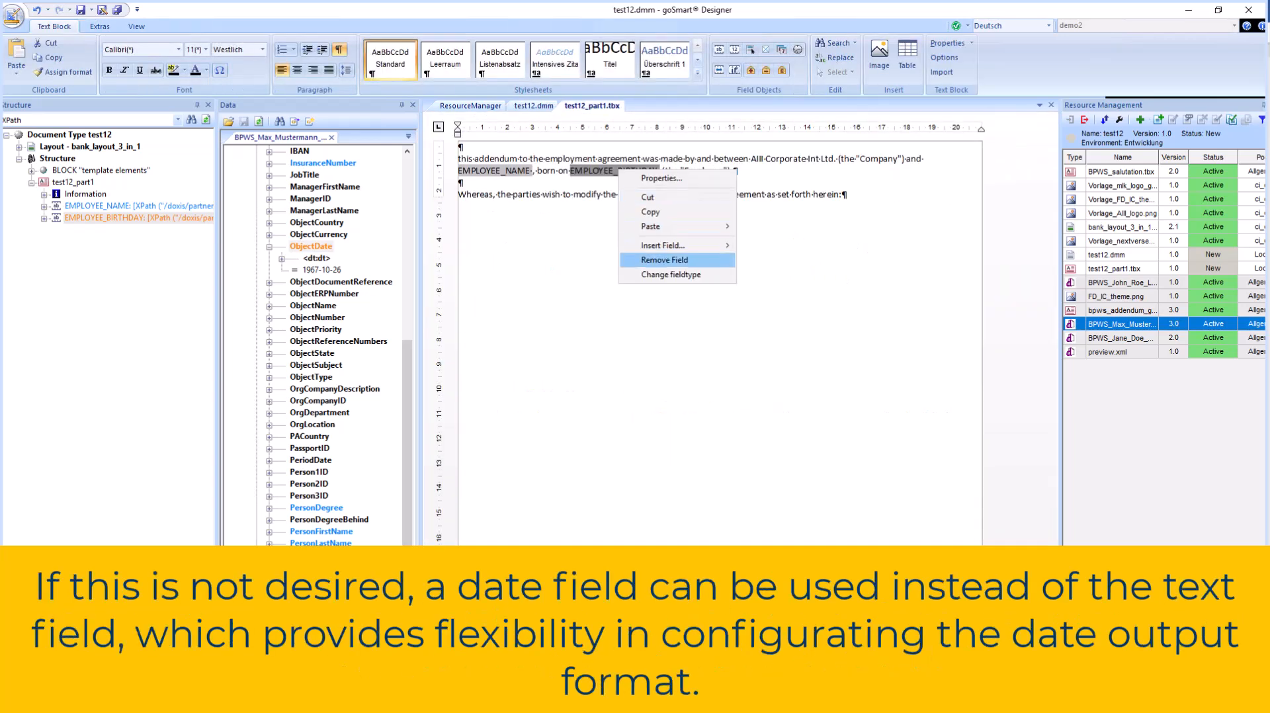
click(671, 275)
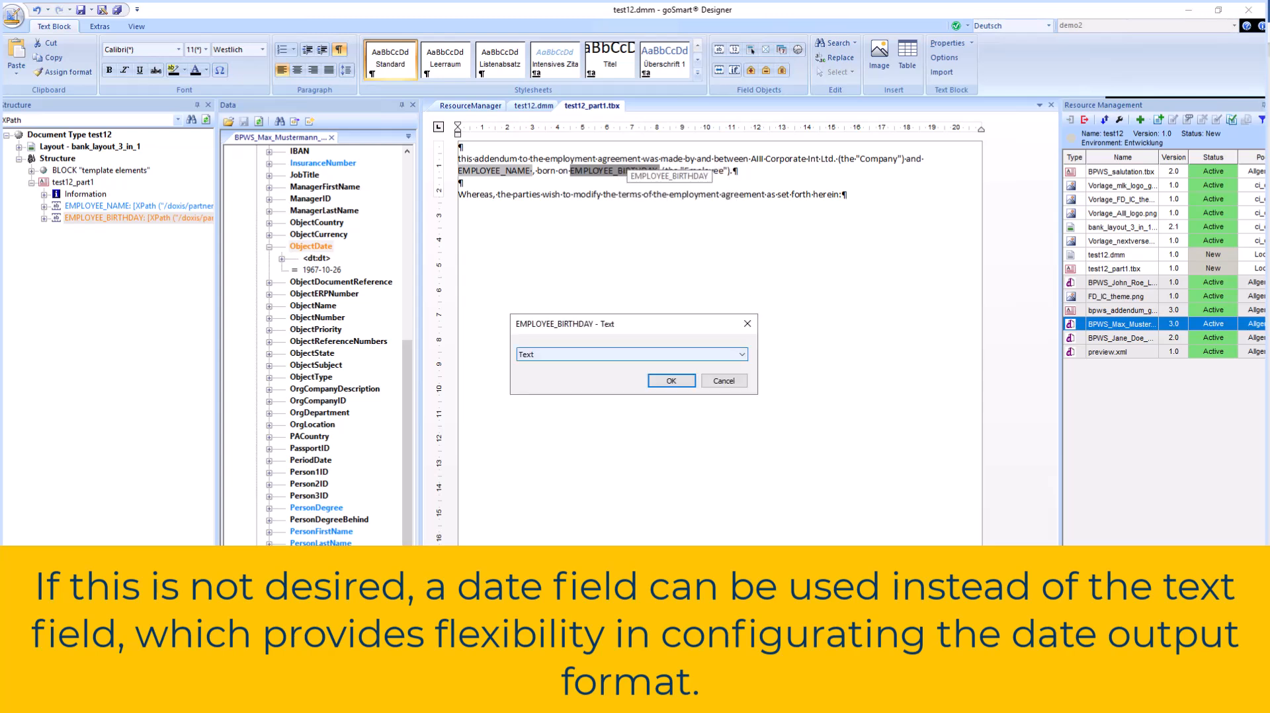
click(673, 355)
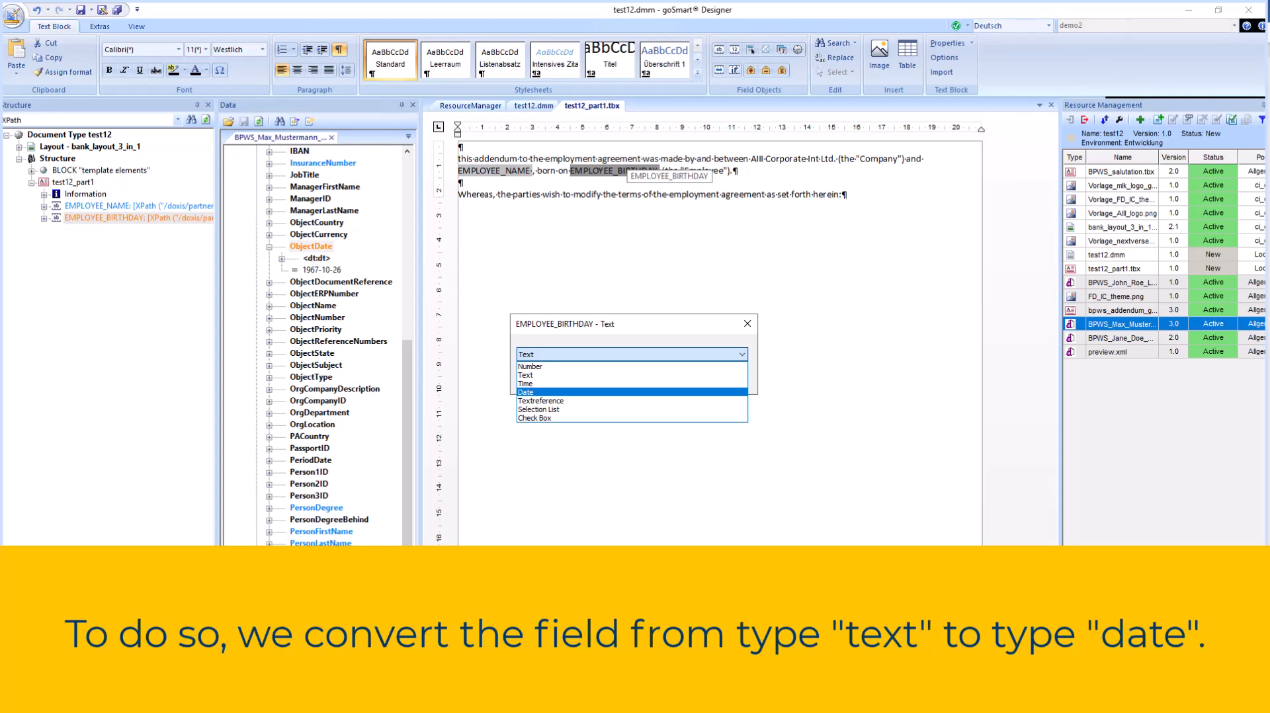
click(672, 392)
click(672, 381)
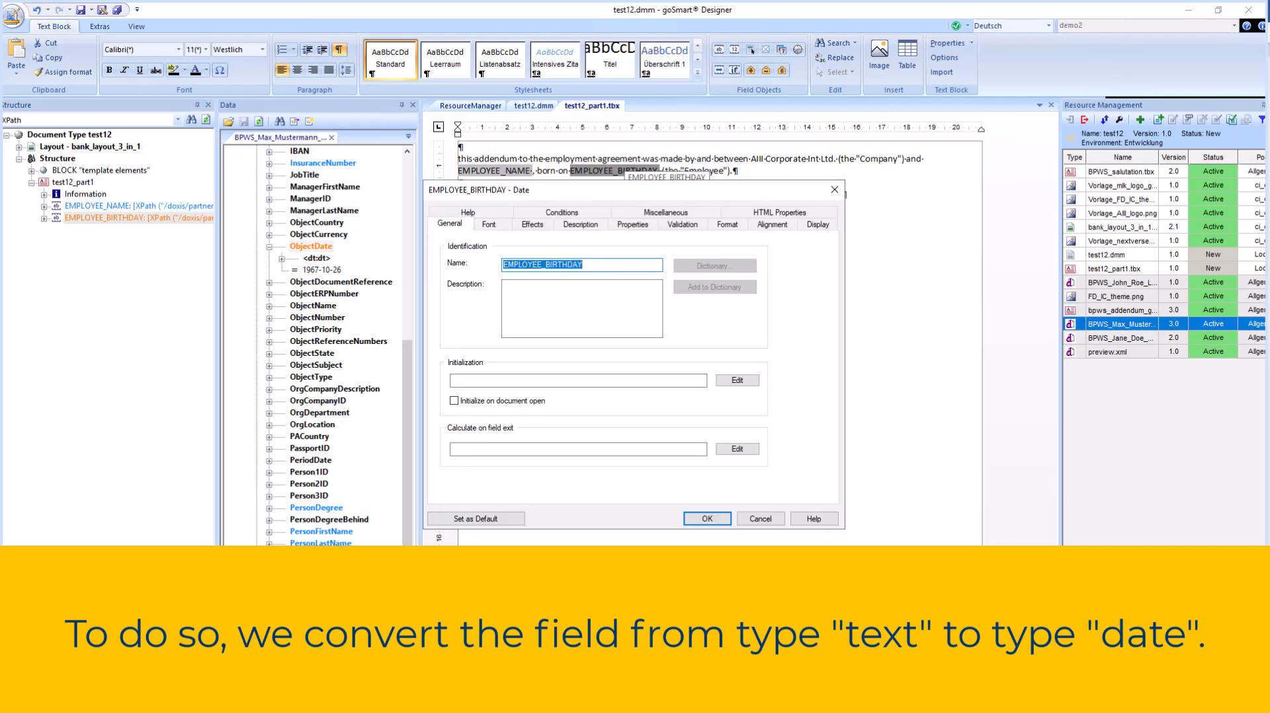
Set the output of the EMPLOYEE_BIRTHDAY date field to the user-defined format mm.dd.yyyy.
click(727, 225)
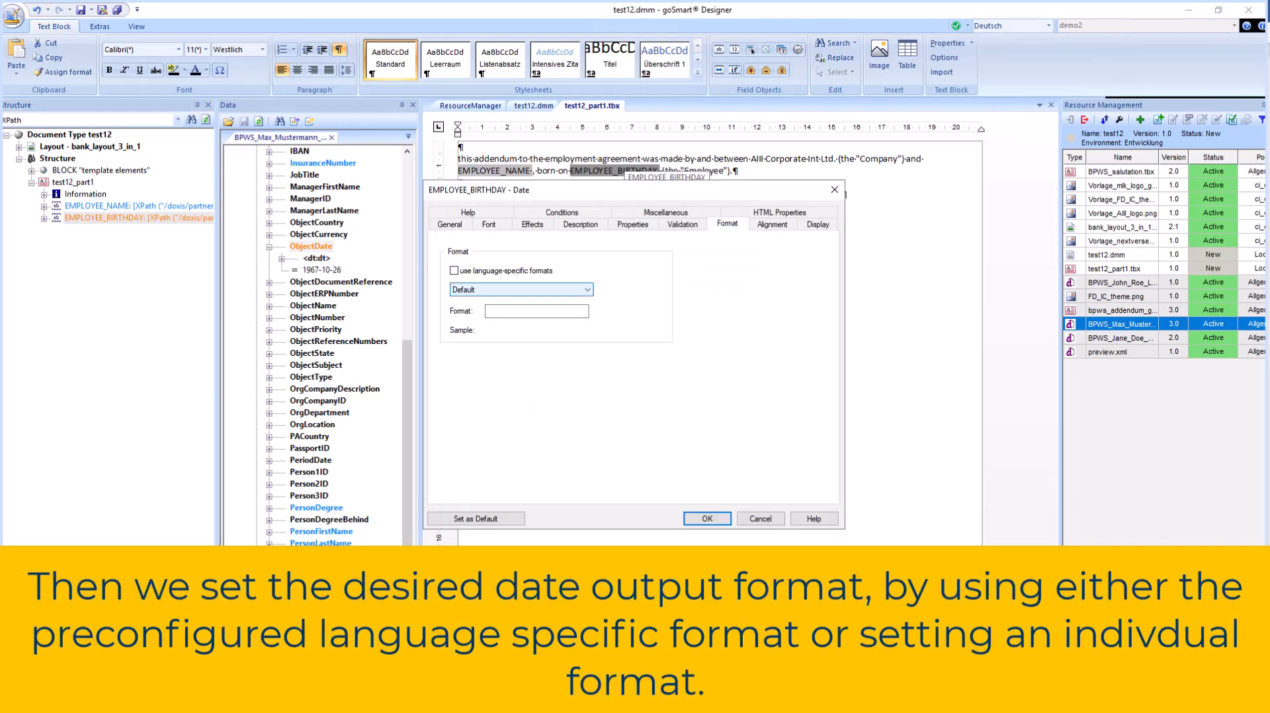
click(586, 290)
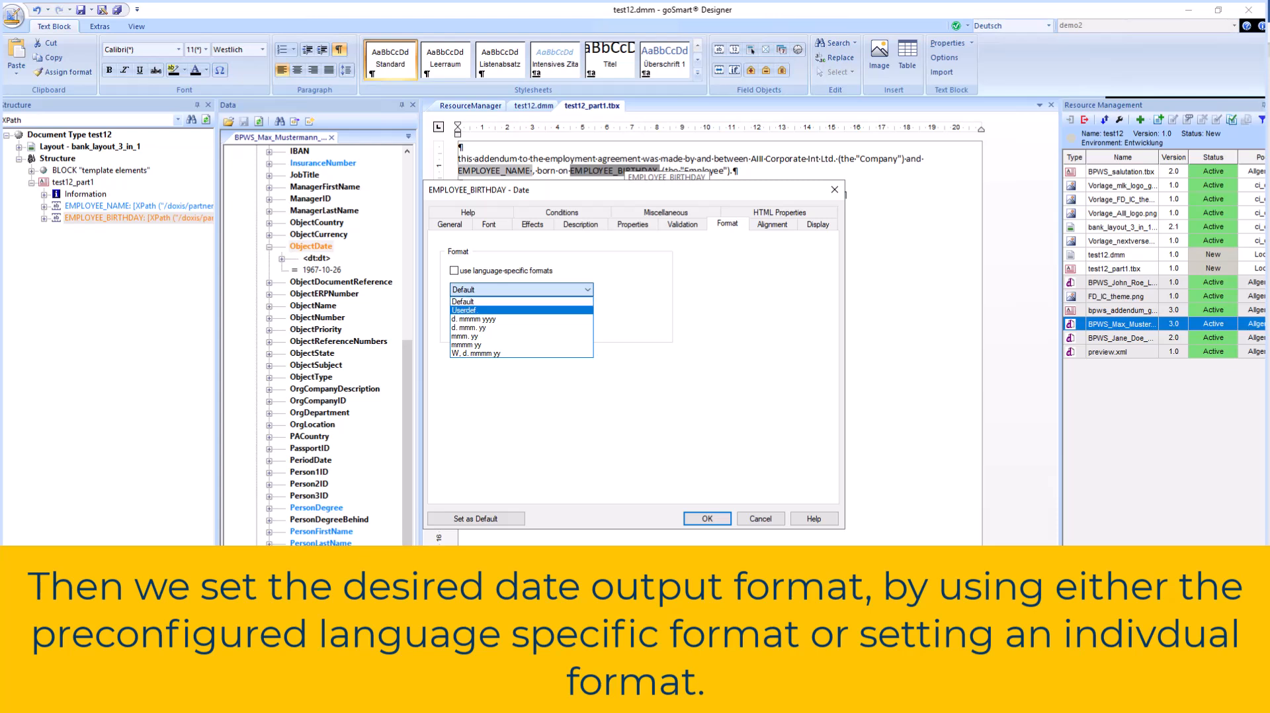
click(522, 310)
click(529, 311)
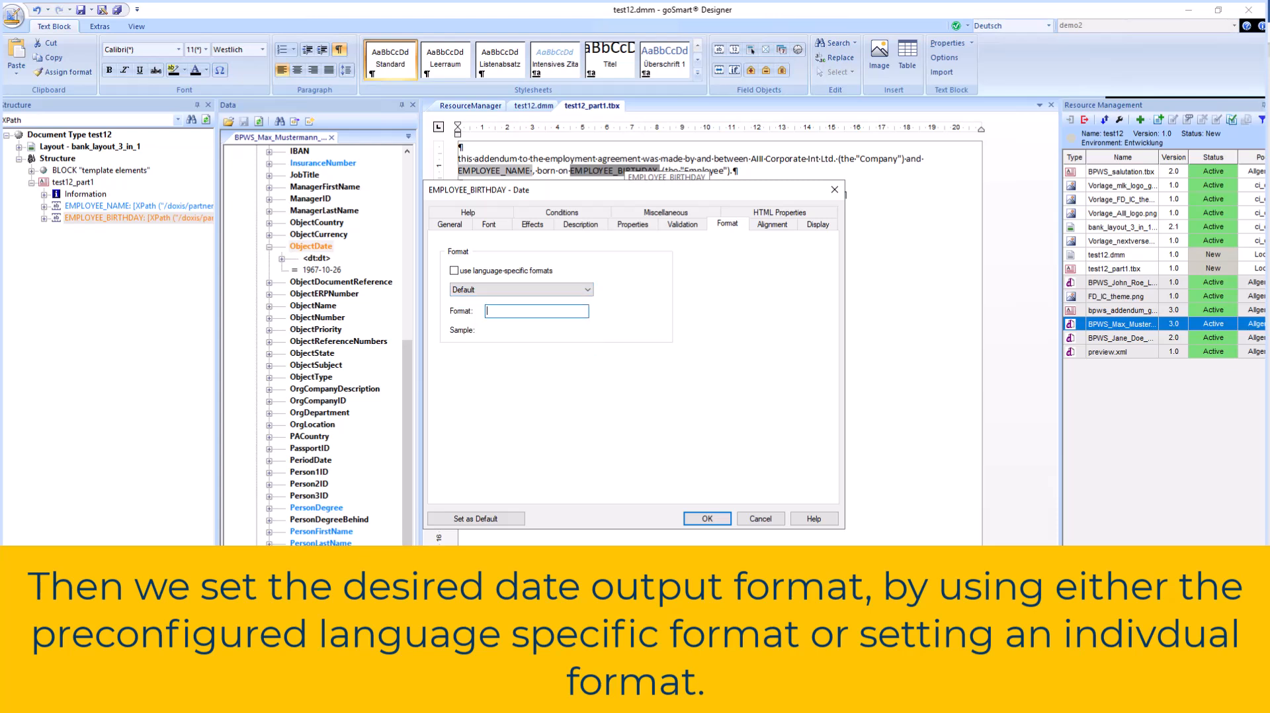
text(mm.dd.yyyy)
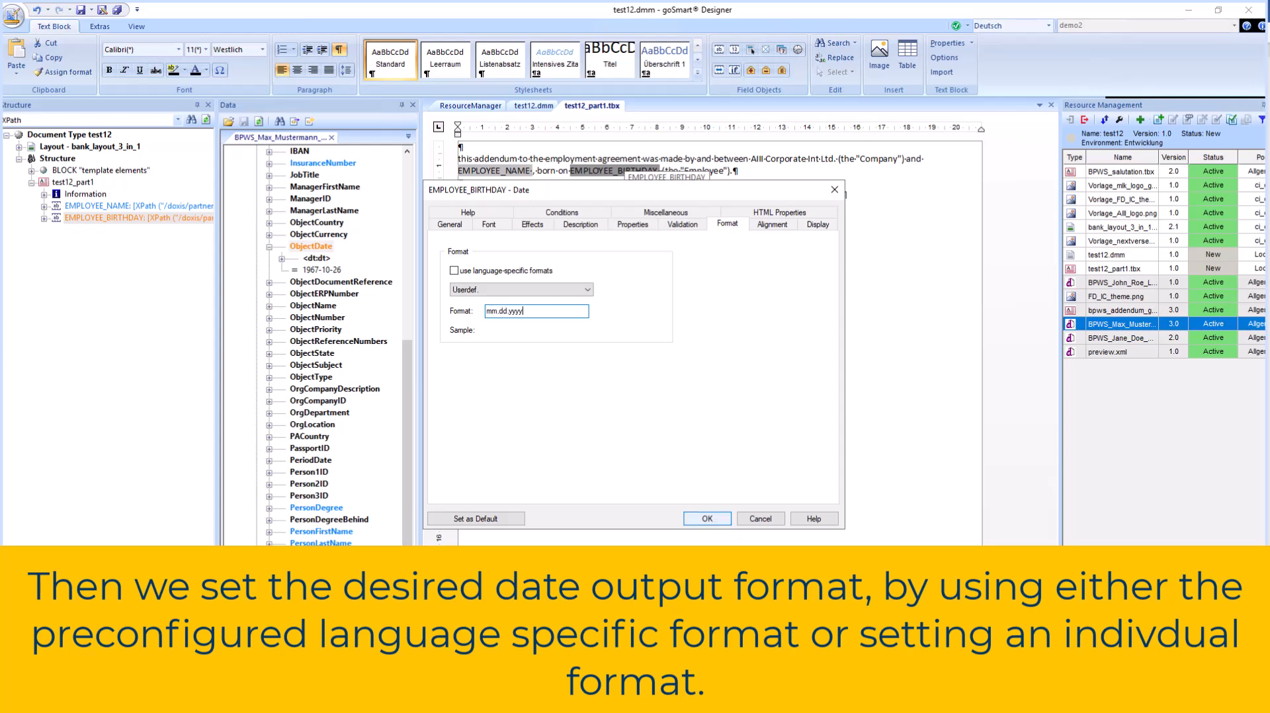
key(Return)
In test12.dmm, wrap the EMPLOYEE_BIRTHDAY field's XPath method in a ToDate function with the format string "yyyy-mm-dd".
click(533, 106)
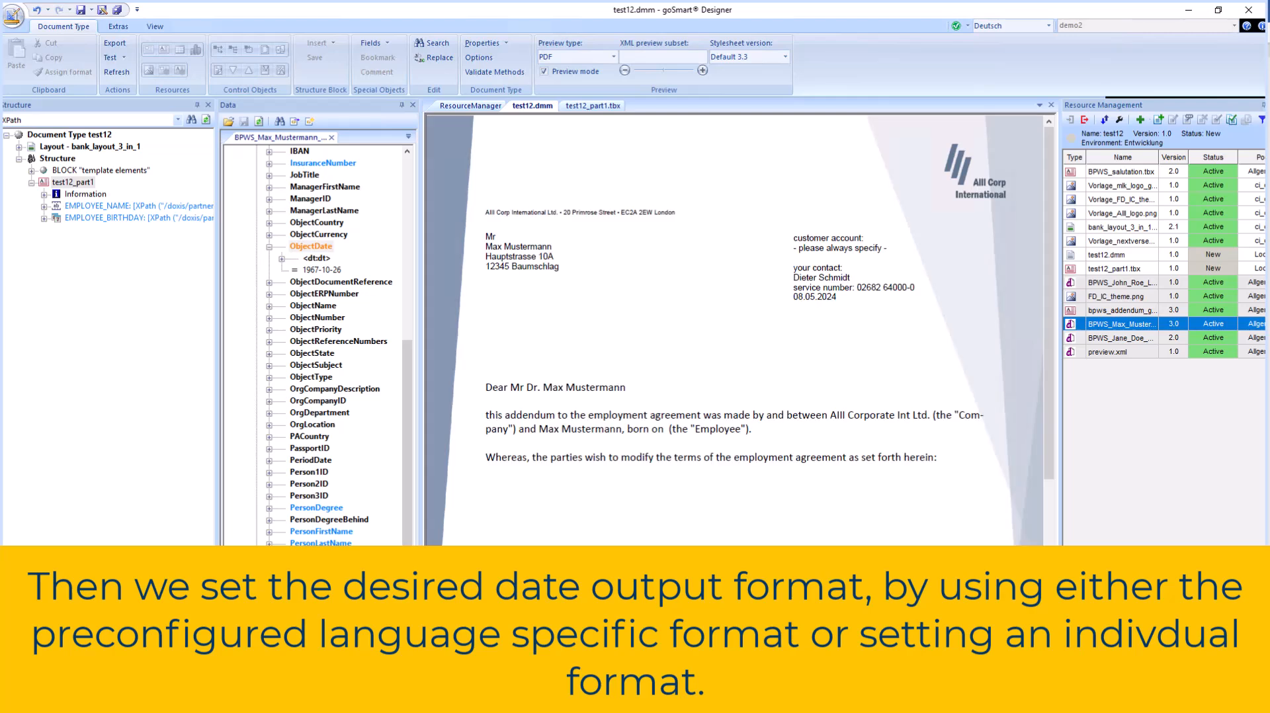
double_click(137, 218)
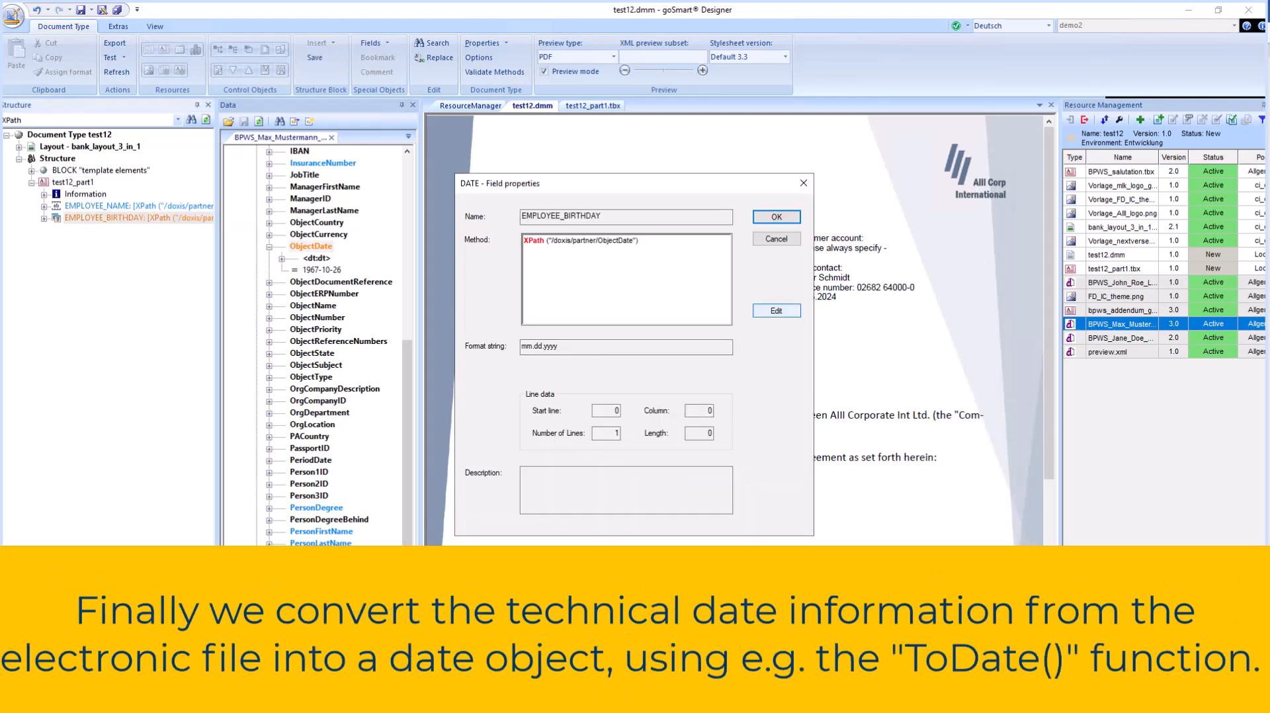
click(776, 311)
click(475, 293)
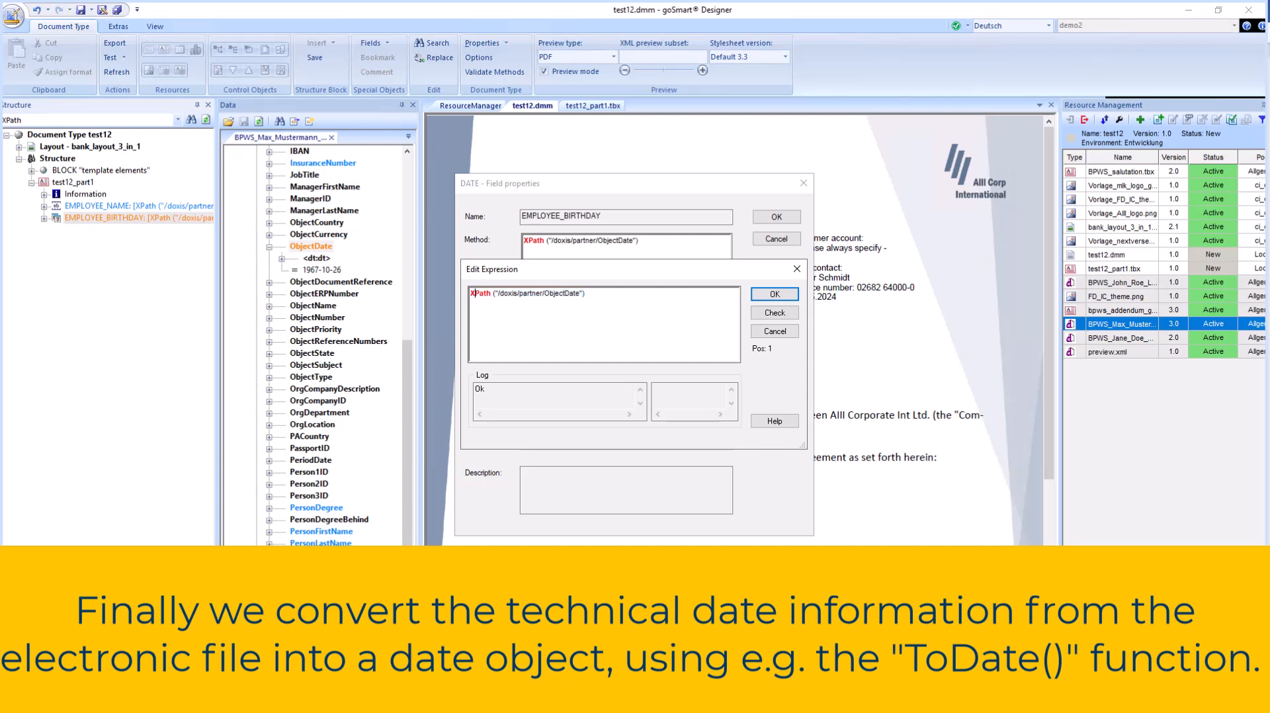
text(ToDate()
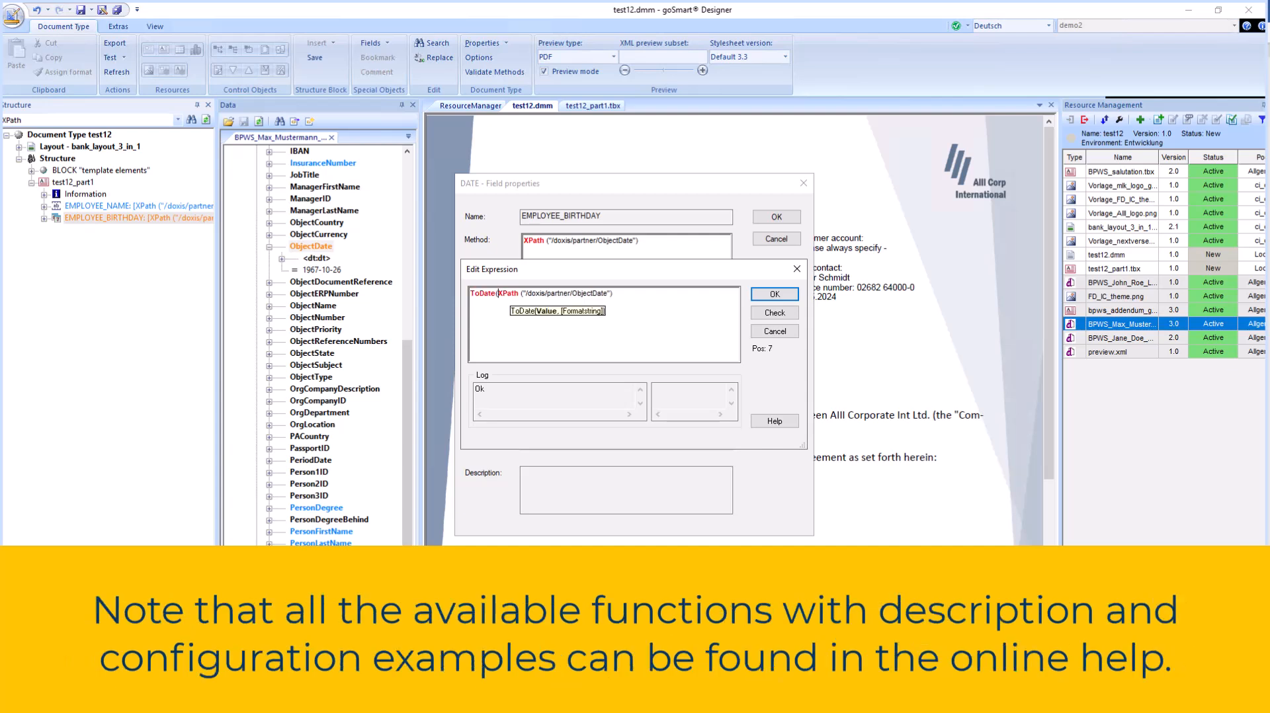
key(End)
text(,"yyyy-)
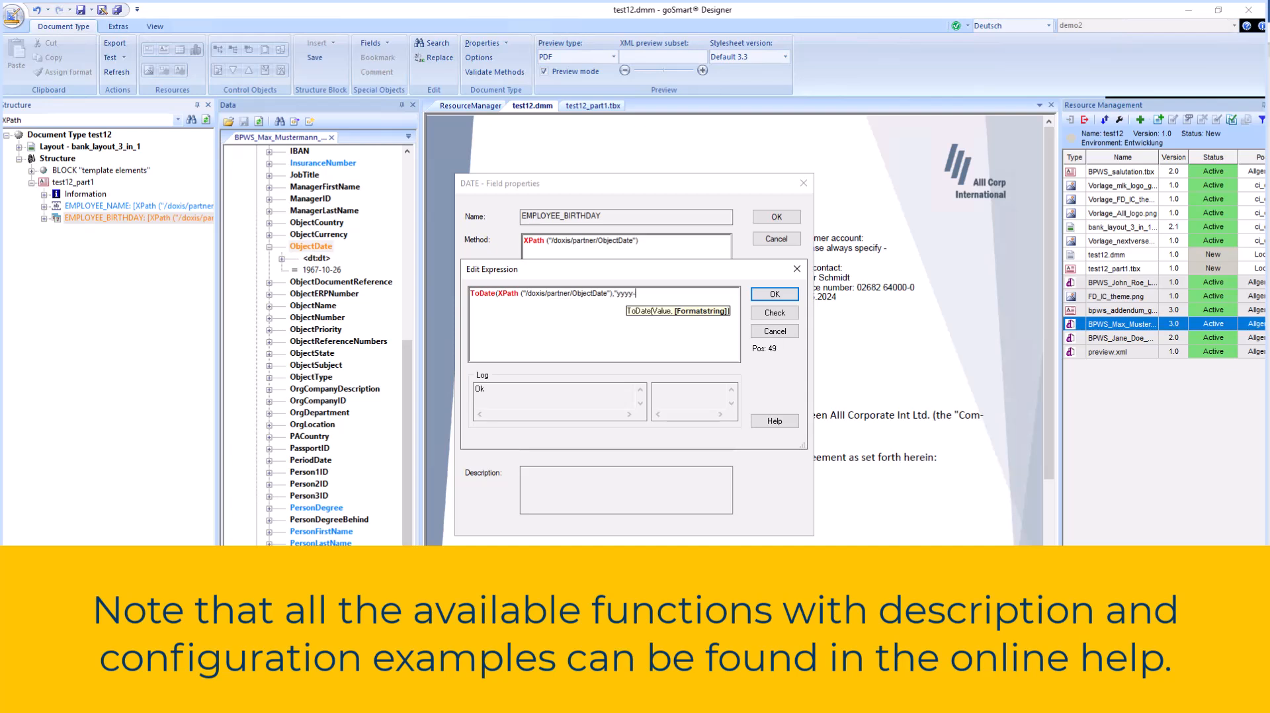
text(mm-dd"))
key(Return)
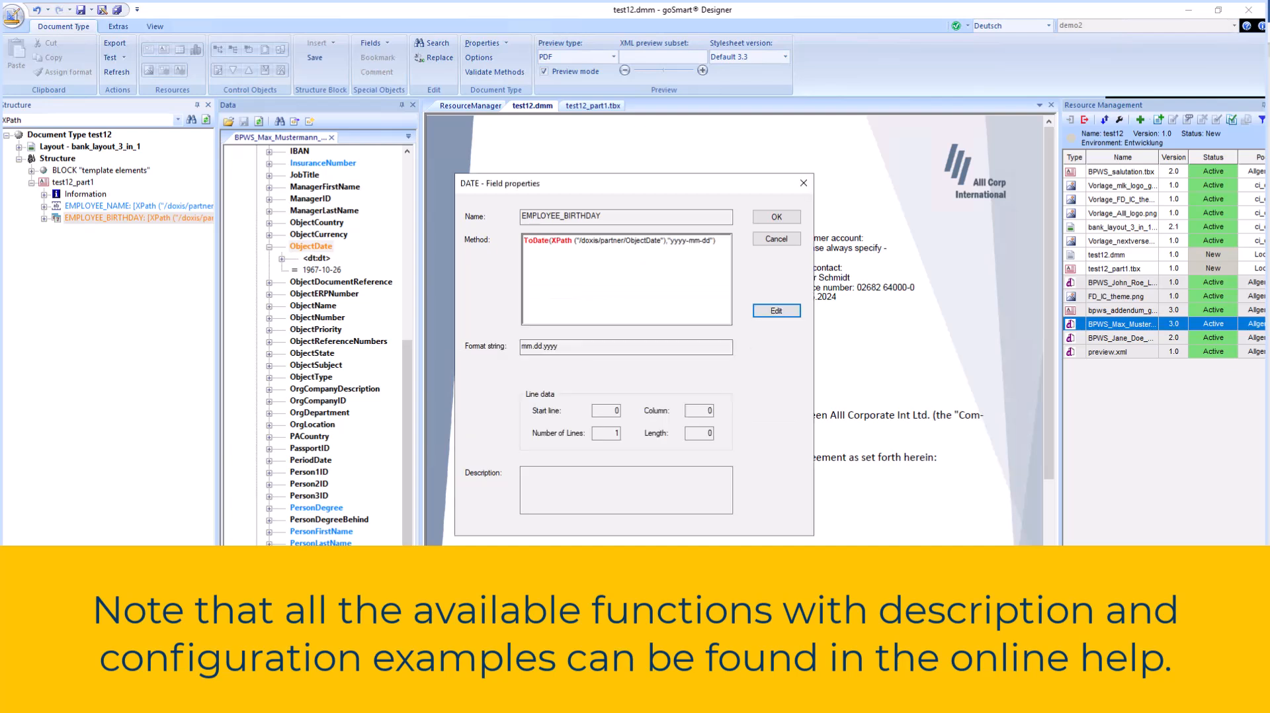
click(777, 216)
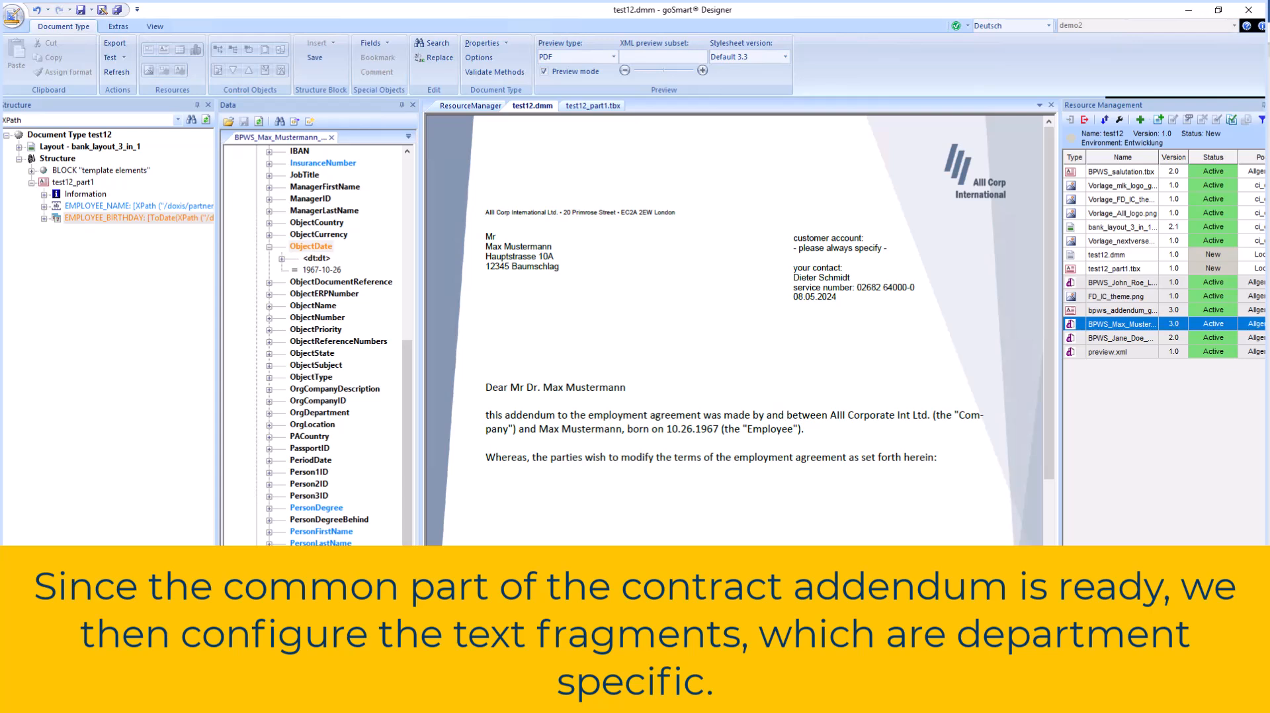
Add a Switch object to the document structure and fill its condition from the PersonnelSubArea XML node.
click(101, 170)
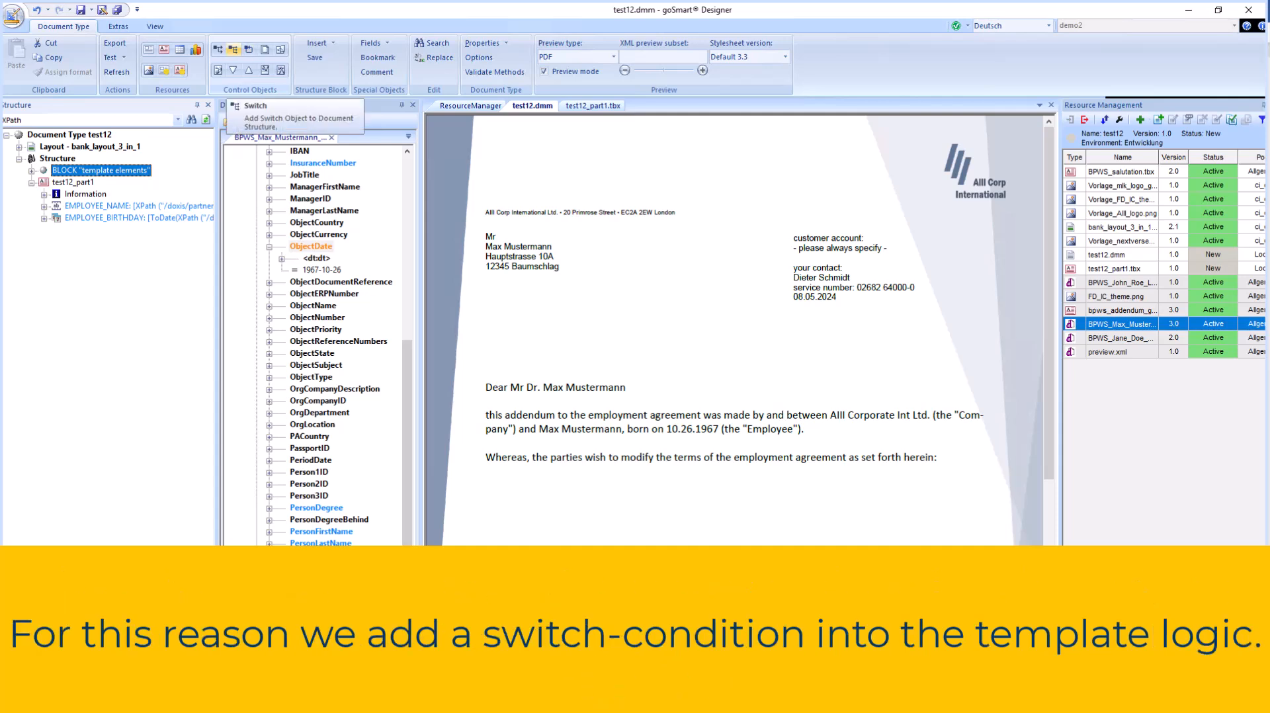
click(233, 49)
click(744, 247)
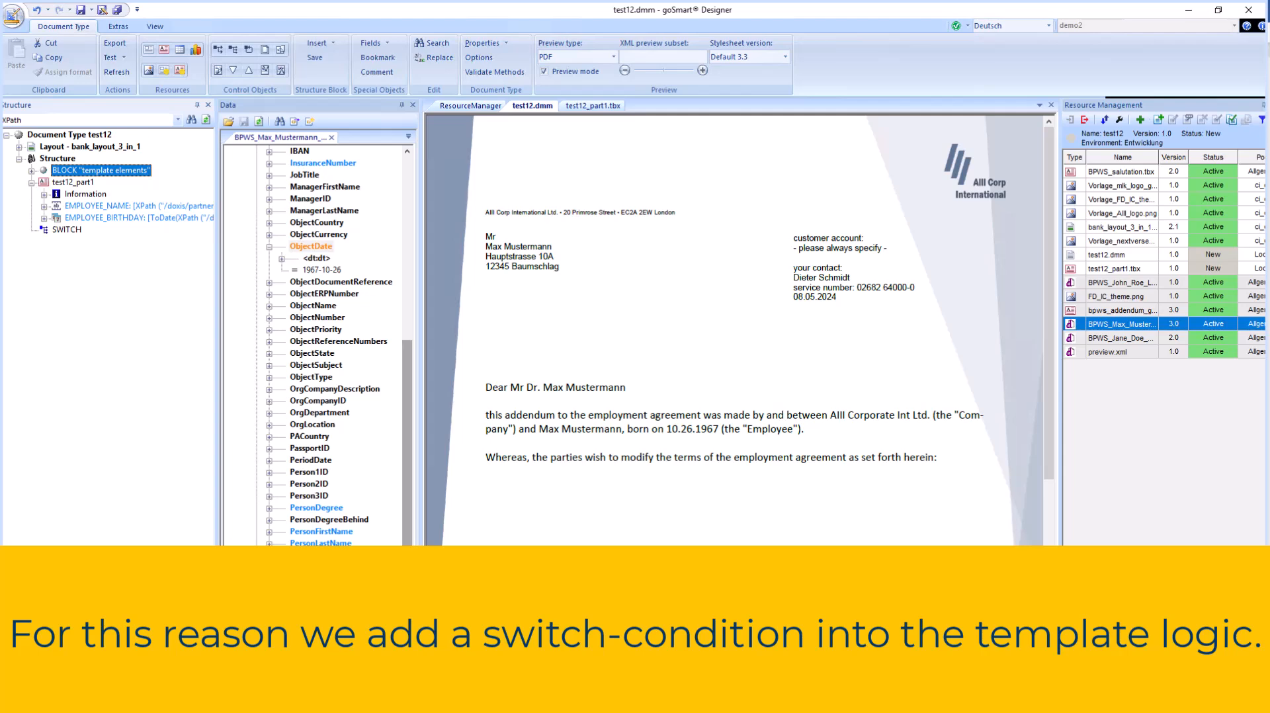
drag(407, 430, 406, 477)
click(269, 485)
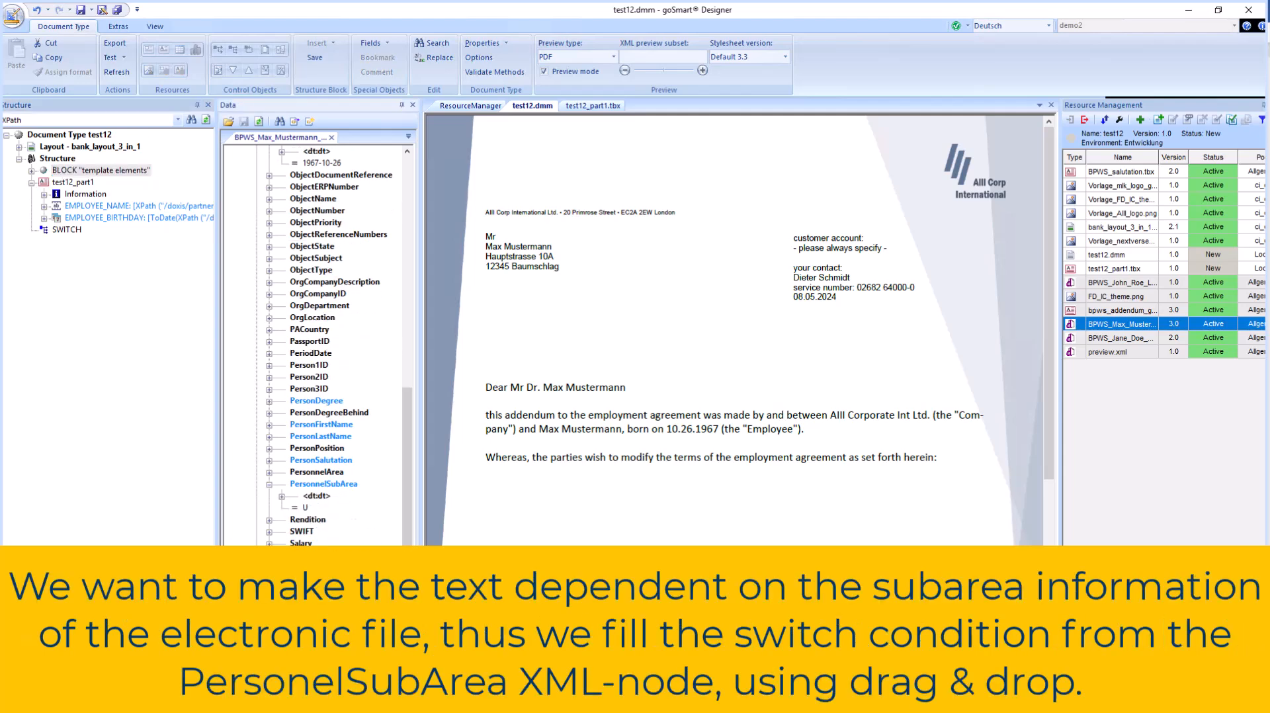
drag(323, 484, 212, 370)
drag(324, 484, 60, 229)
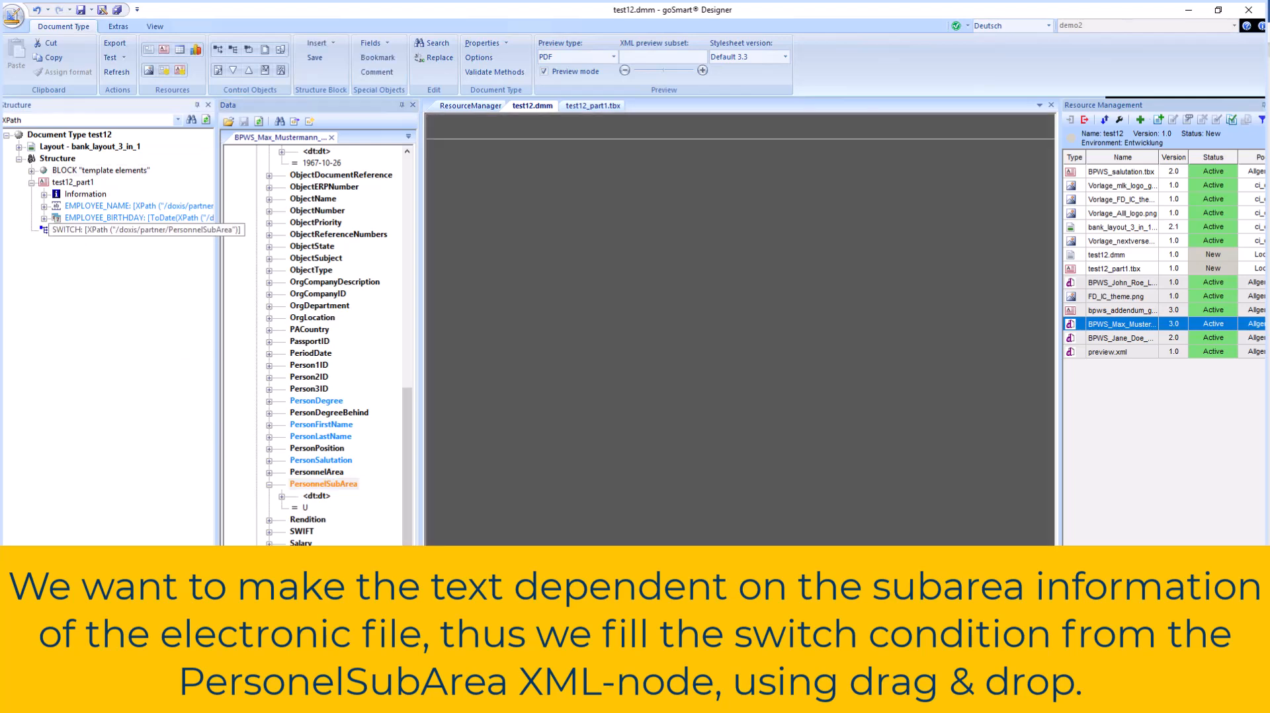
Add the cases "U", "L" and "E" to the PersonnelSubArea switch.
double_click(63, 229)
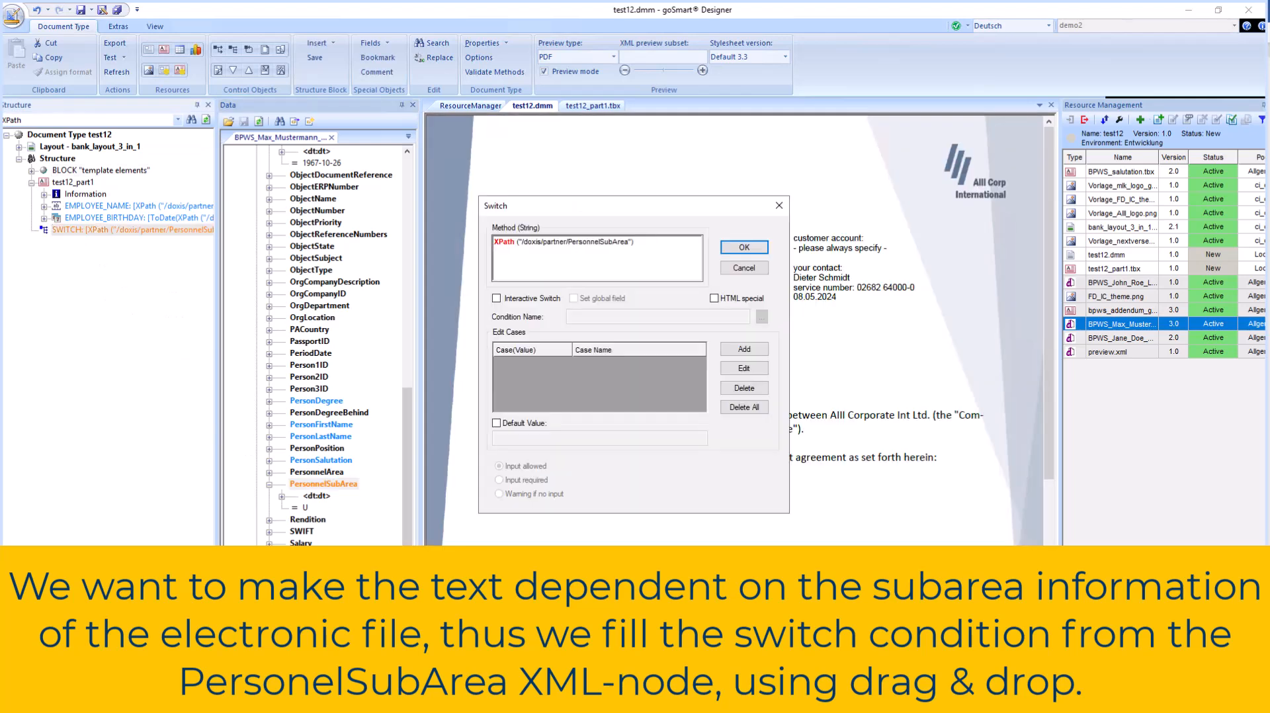
click(744, 349)
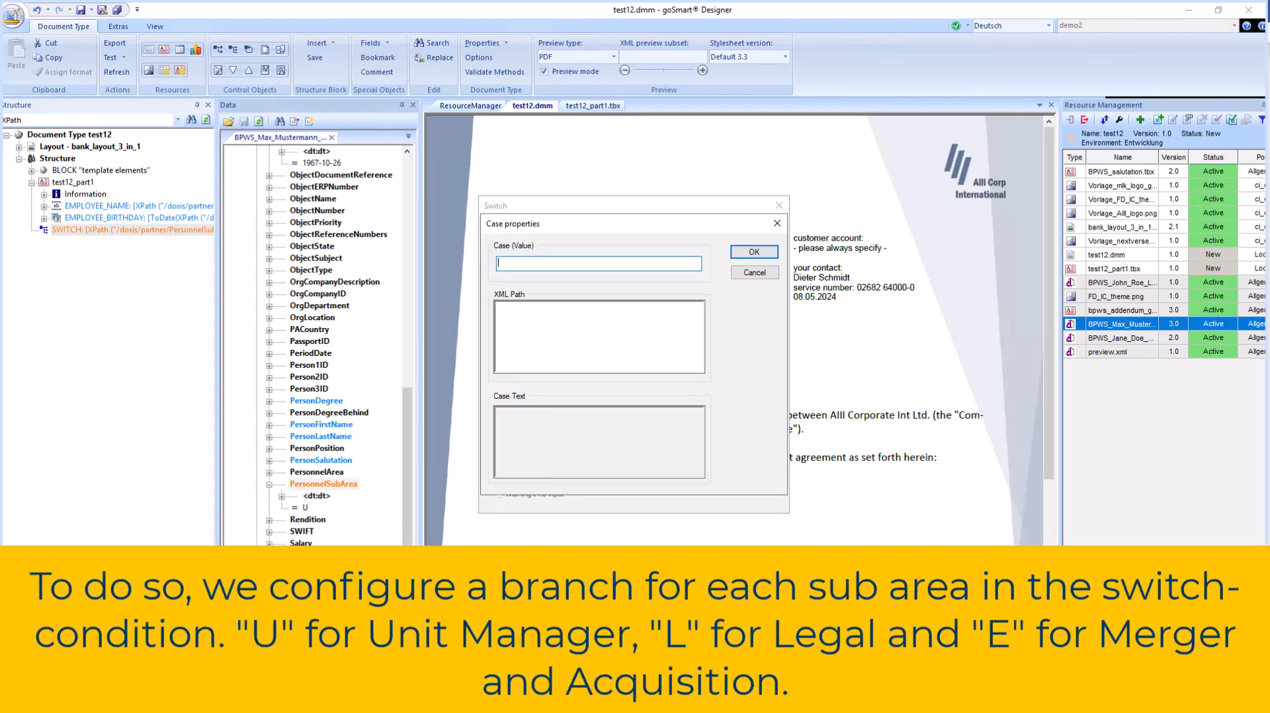
text("U")
key(Return)
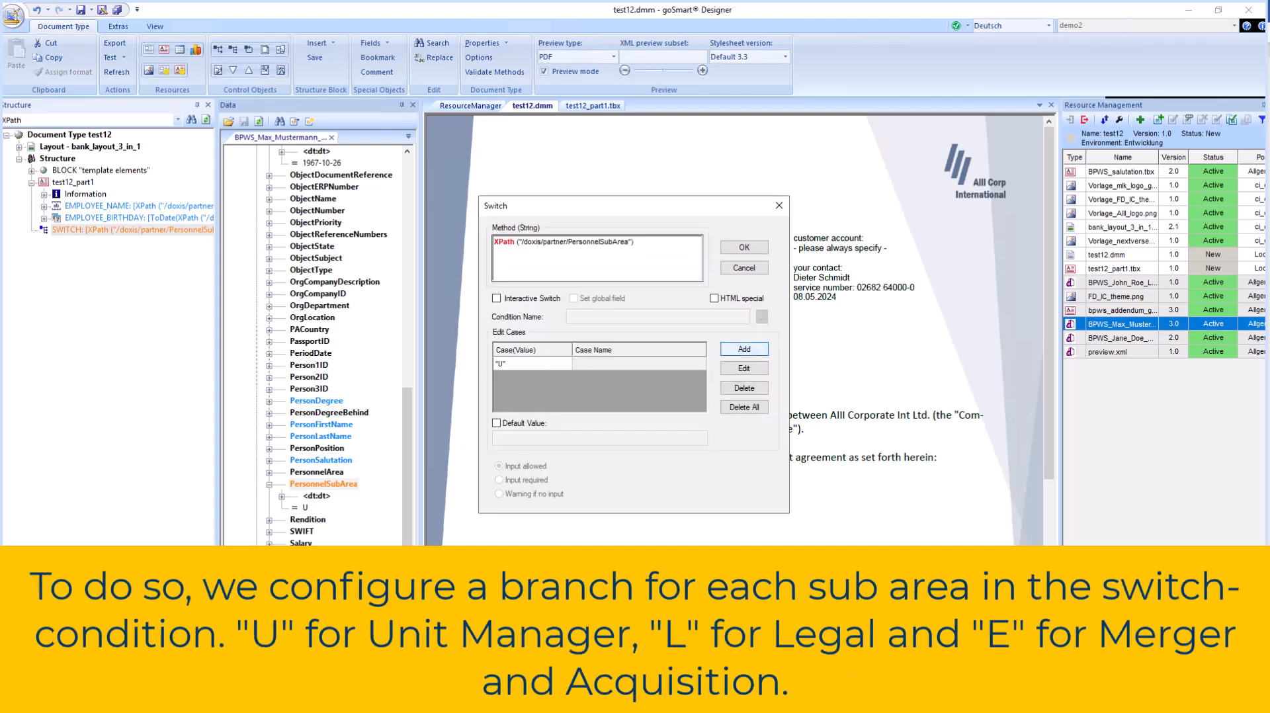
key(Return)
text("L)
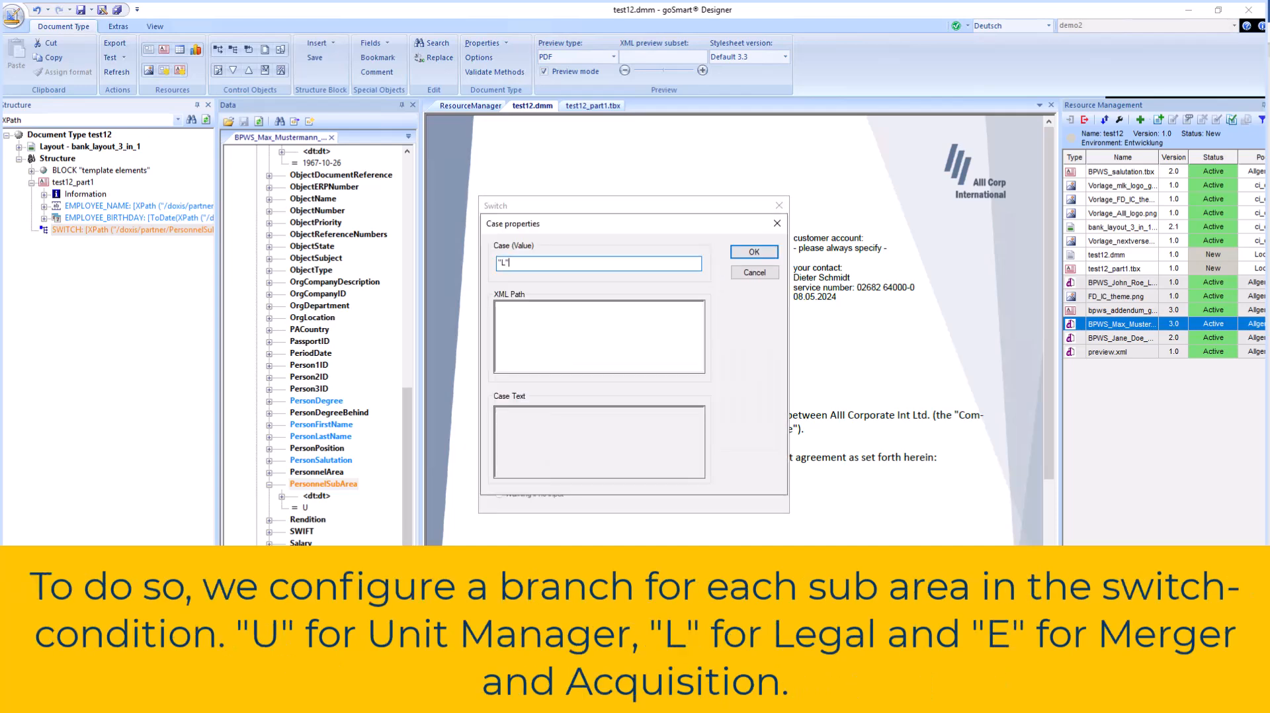
key(Return)
key(Return)
key(Return)
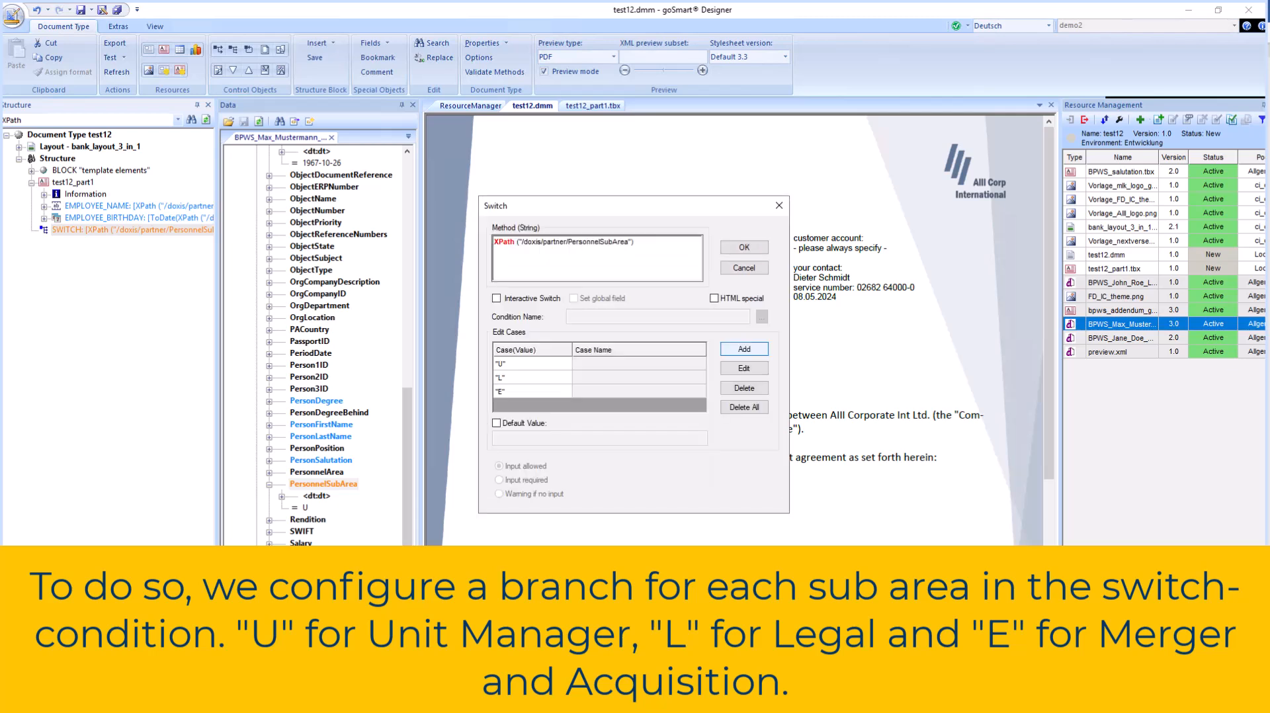
click(744, 247)
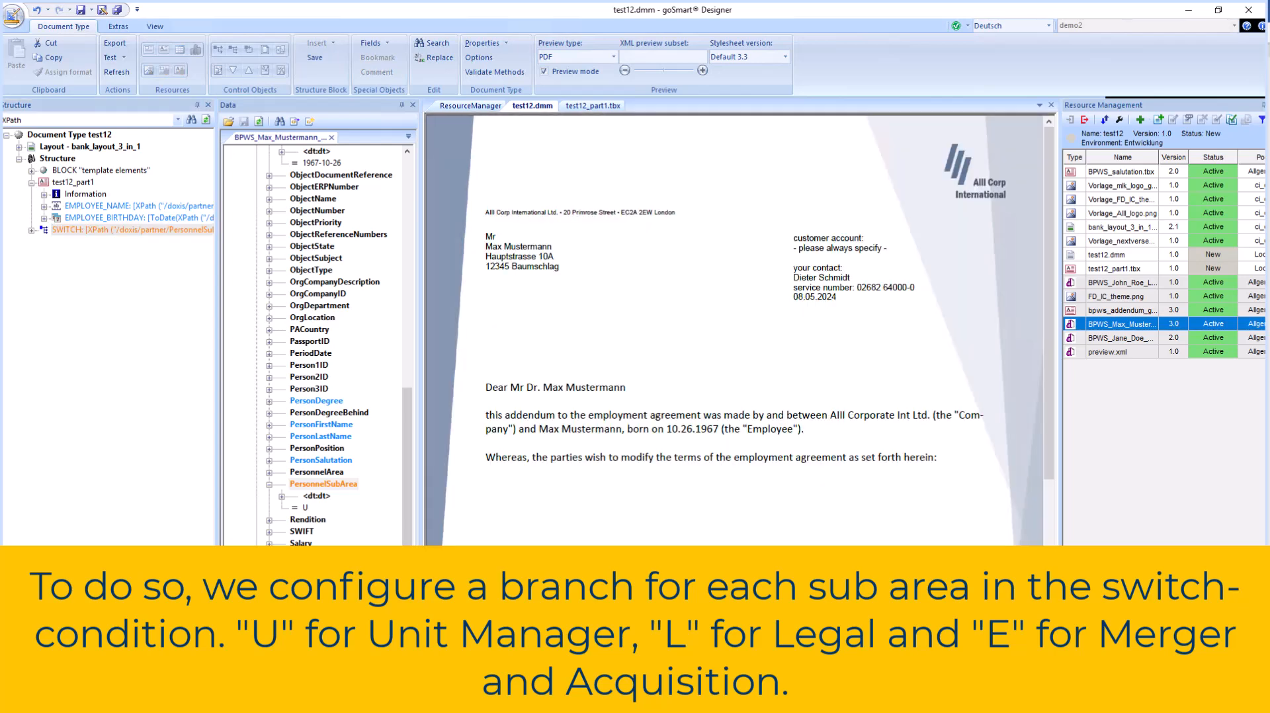
Create a new text block named test12_part2_for_legal_department under the switch's "L" case.
click(31, 231)
click(78, 254)
right_click(78, 254)
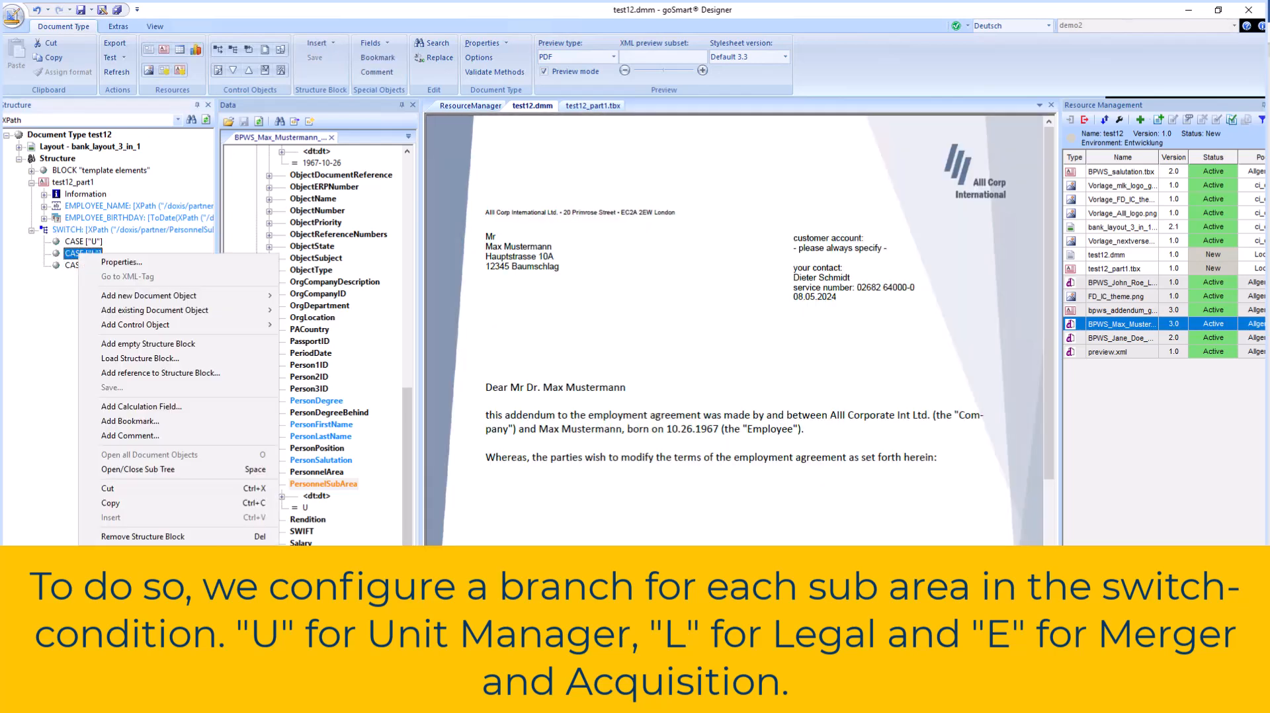
mouse_move(199, 295)
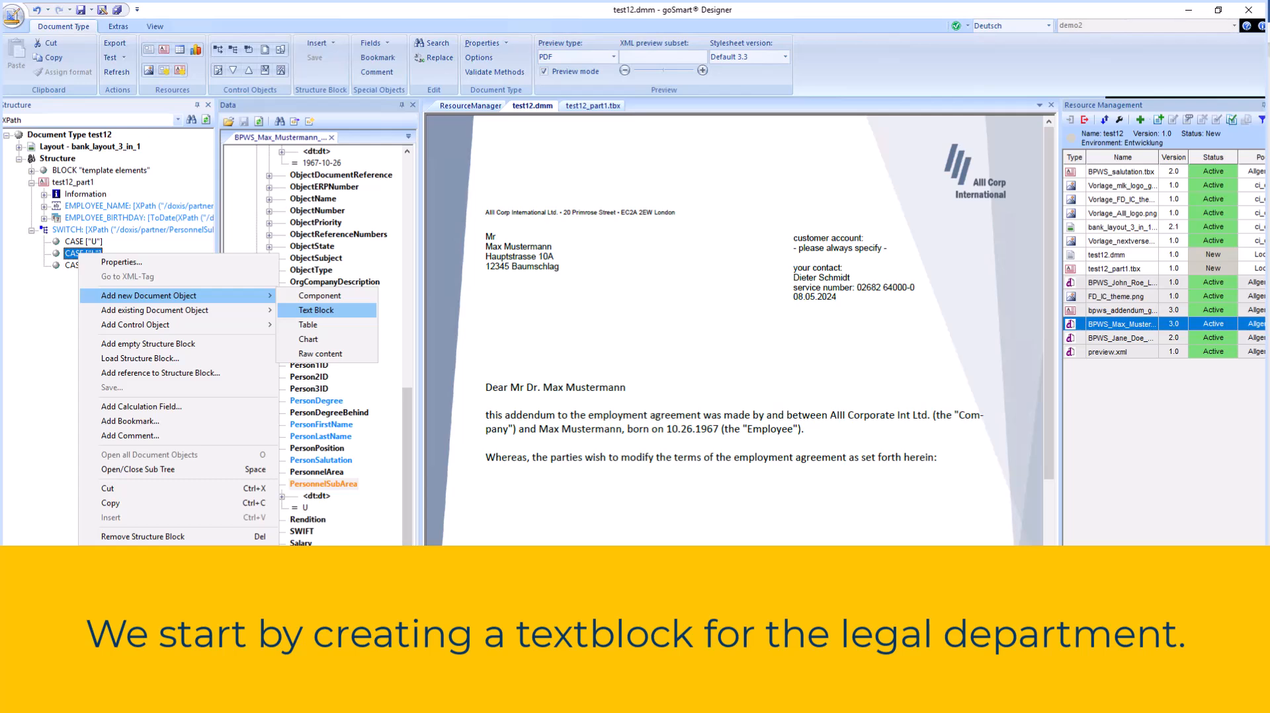
click(316, 311)
text(test12_part2_)
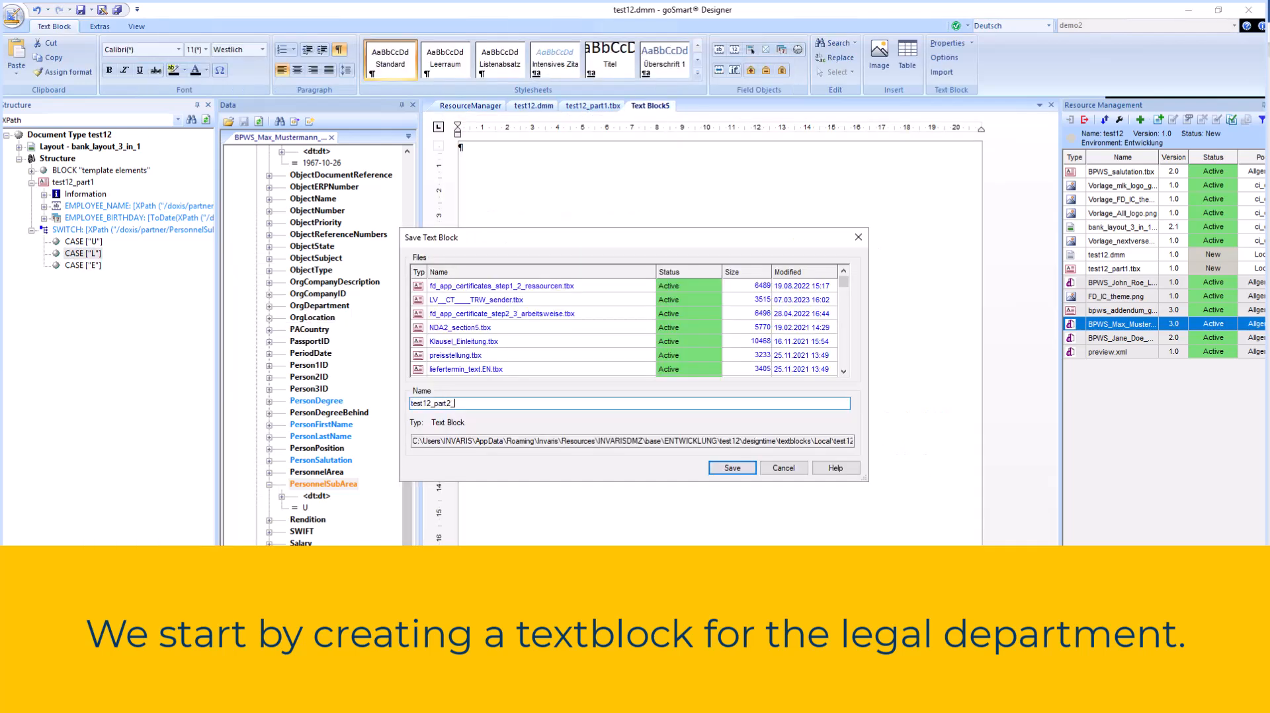
text(for_legal_department)
key(Return)
Insert the specification's two legal department clauses as a lettered list below the text block's empty first line and save.
click(463, 148)
key(Return)
click(293, 49)
click(557, 418)
click(624, 406)
click(533, 437)
click(687, 505)
click(701, 478)
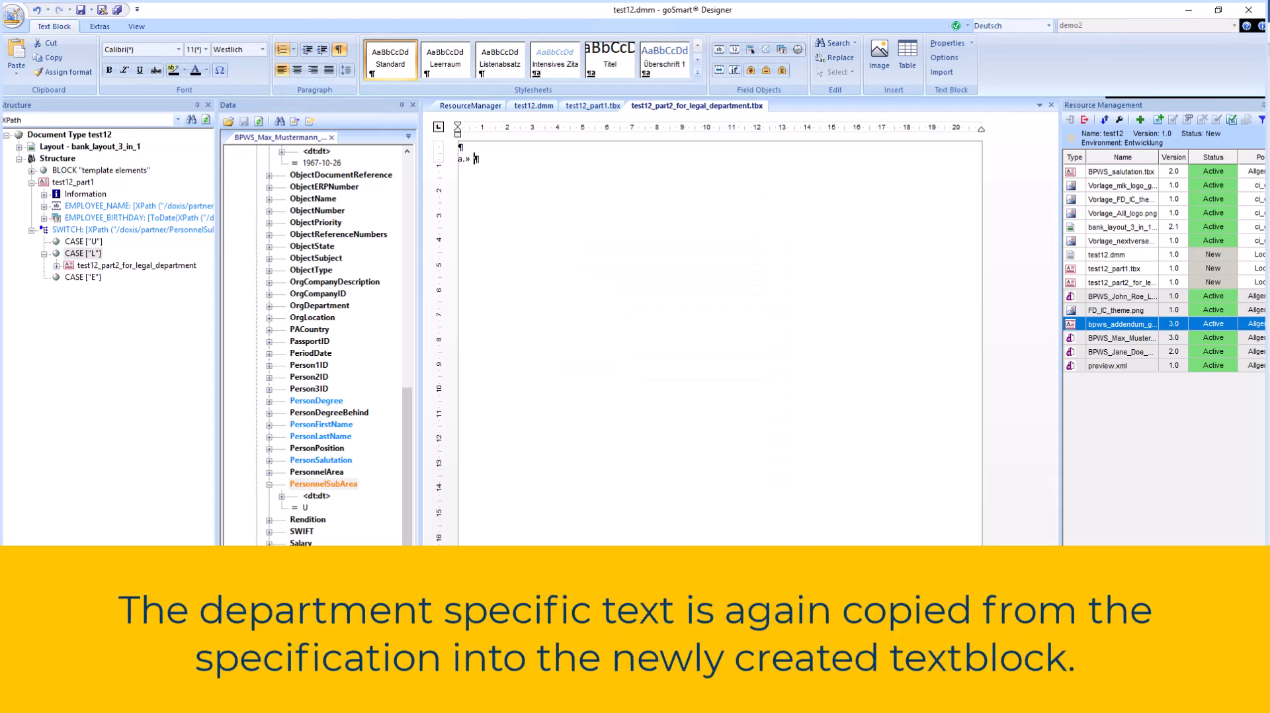
key(ctrl+v)
click(118, 10)
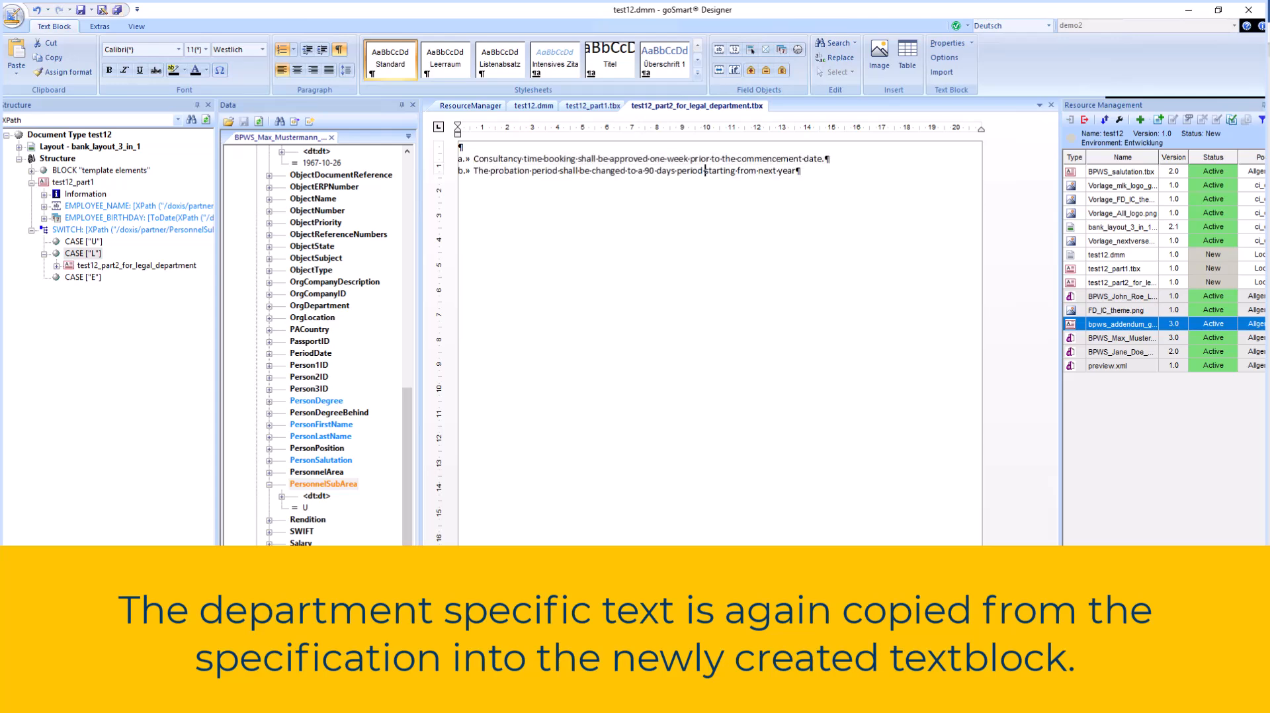
Test the test12.dmm preview with the Legal data set, and return to the Unit Manager data set.
click(533, 106)
click(408, 137)
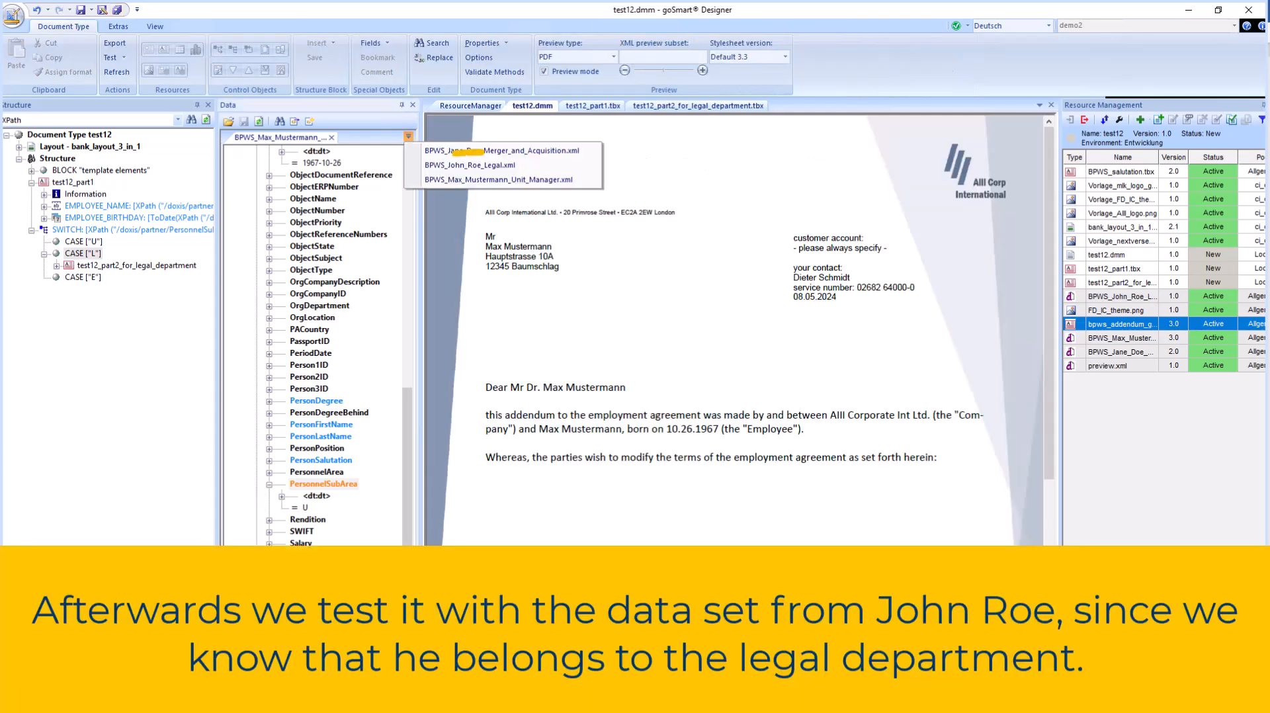
click(470, 164)
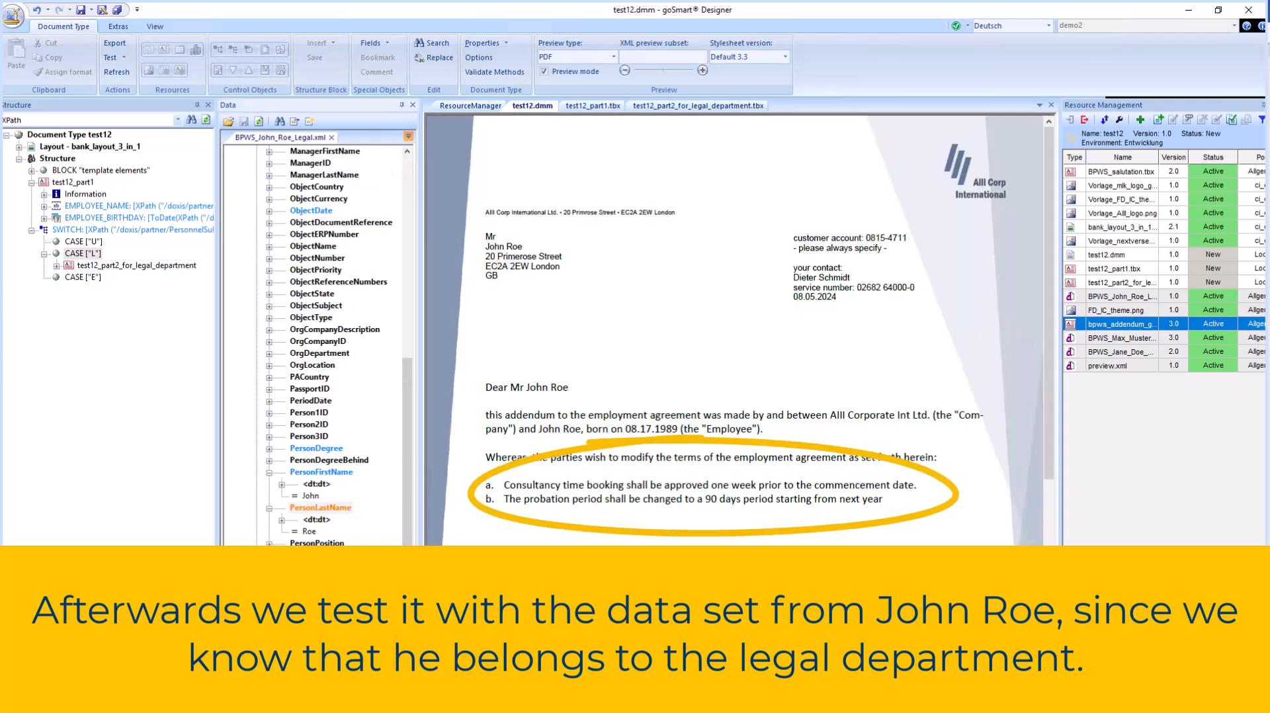
click(408, 136)
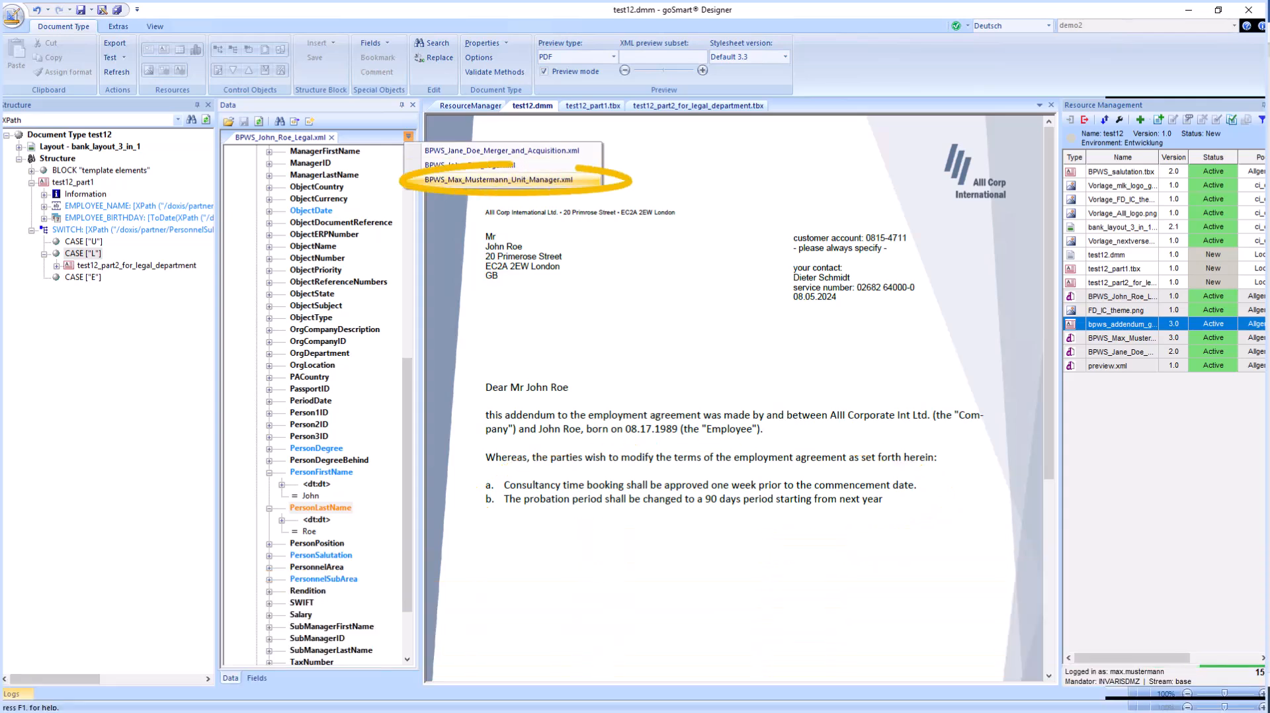
click(499, 180)
Save a copy of the legal department text block as test12_part2_for_unit_manager.
click(698, 106)
key(ctrl+s)
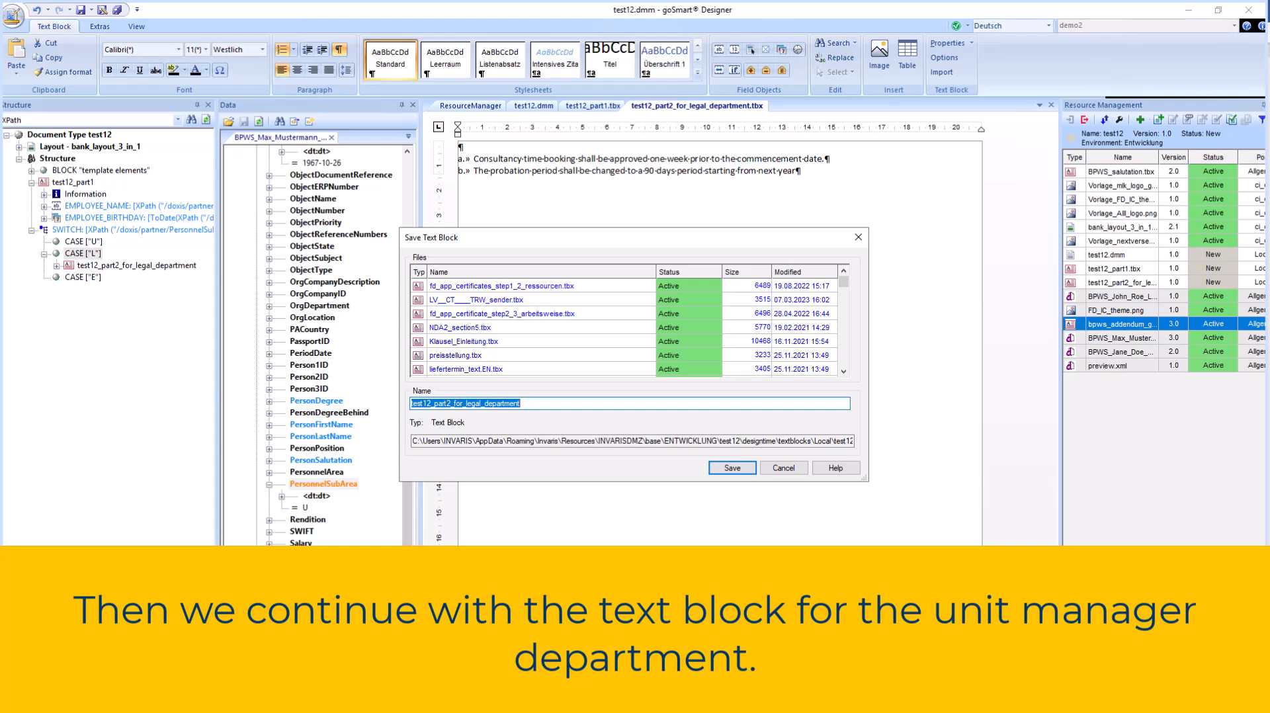
click(523, 404)
drag(523, 404, 466, 404)
text(unit_manager)
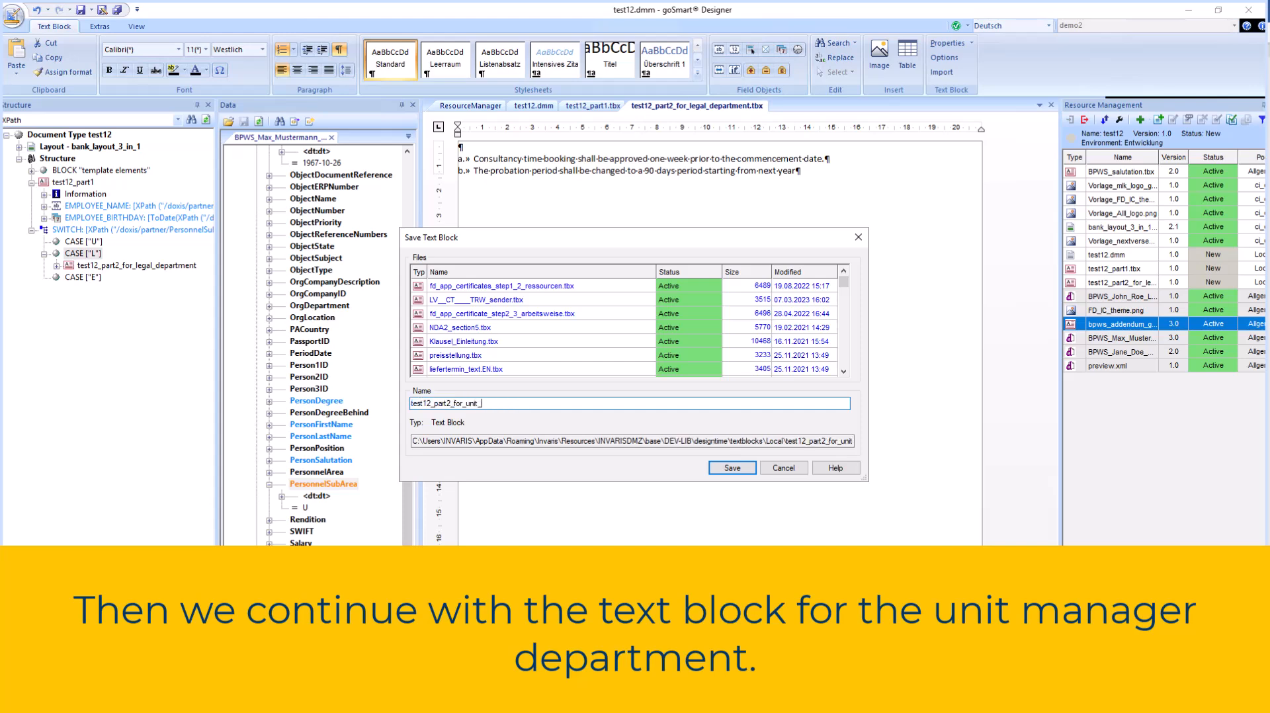
key(Return)
Replace the legal clauses in test12_part2_for_unit_manager with the unit manager text from the specification and save the block.
drag(799, 171, 473, 159)
key(Delete)
key(BackSpace)
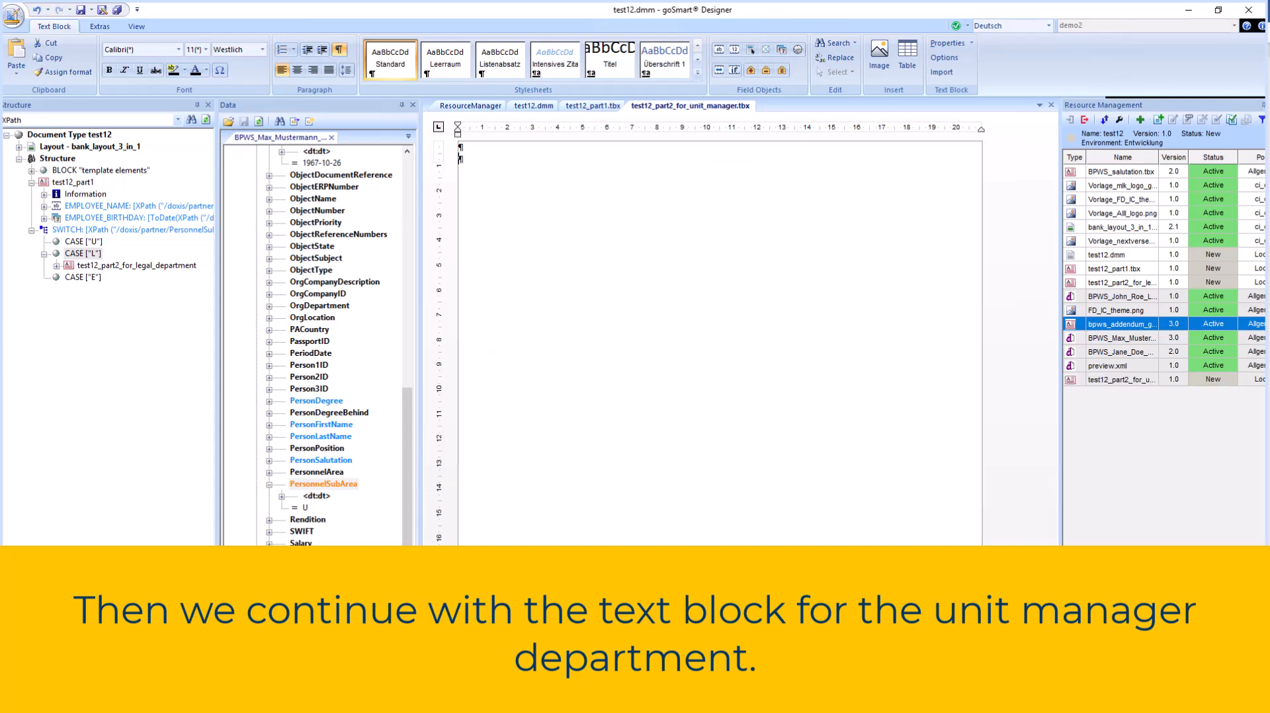
click(16, 53)
key(ctrl+s)
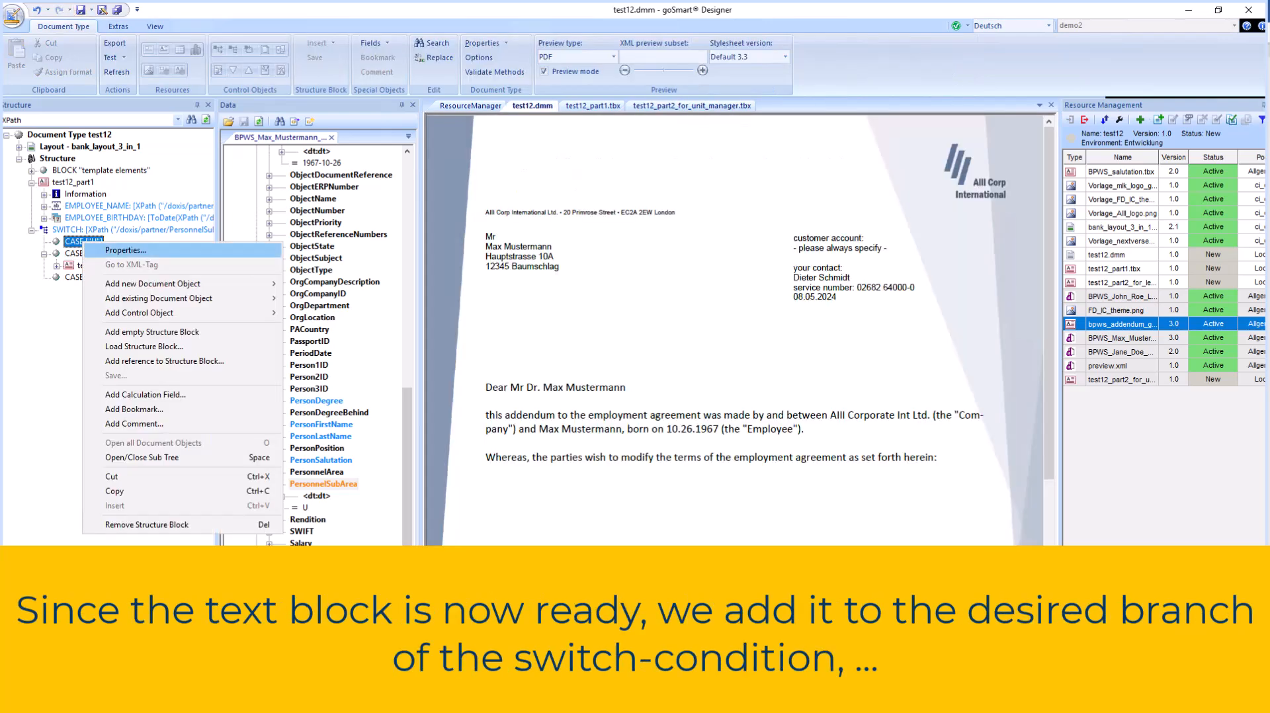
Add the existing text block test12_part2_for_unit_manager to the CASE ["U"] branch, filtering the resources by *unit_manager*.
mouse_move(225, 295)
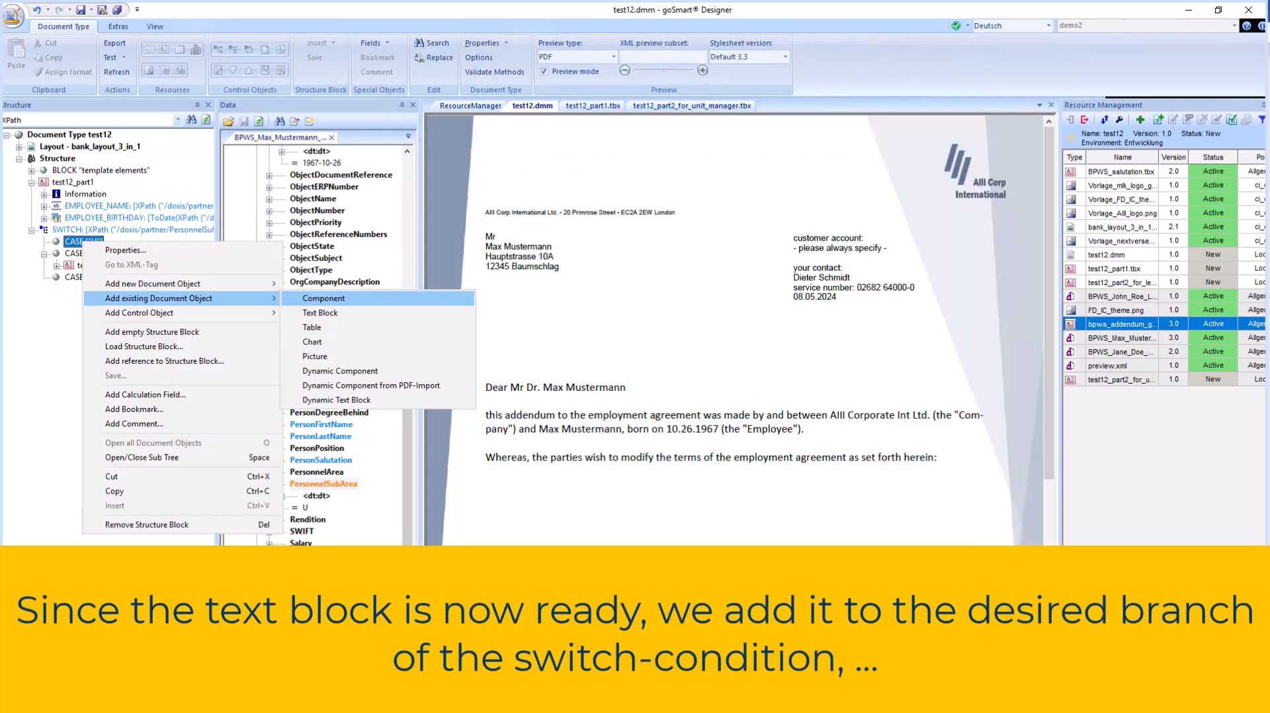
click(298, 347)
text(*unit_manager*)
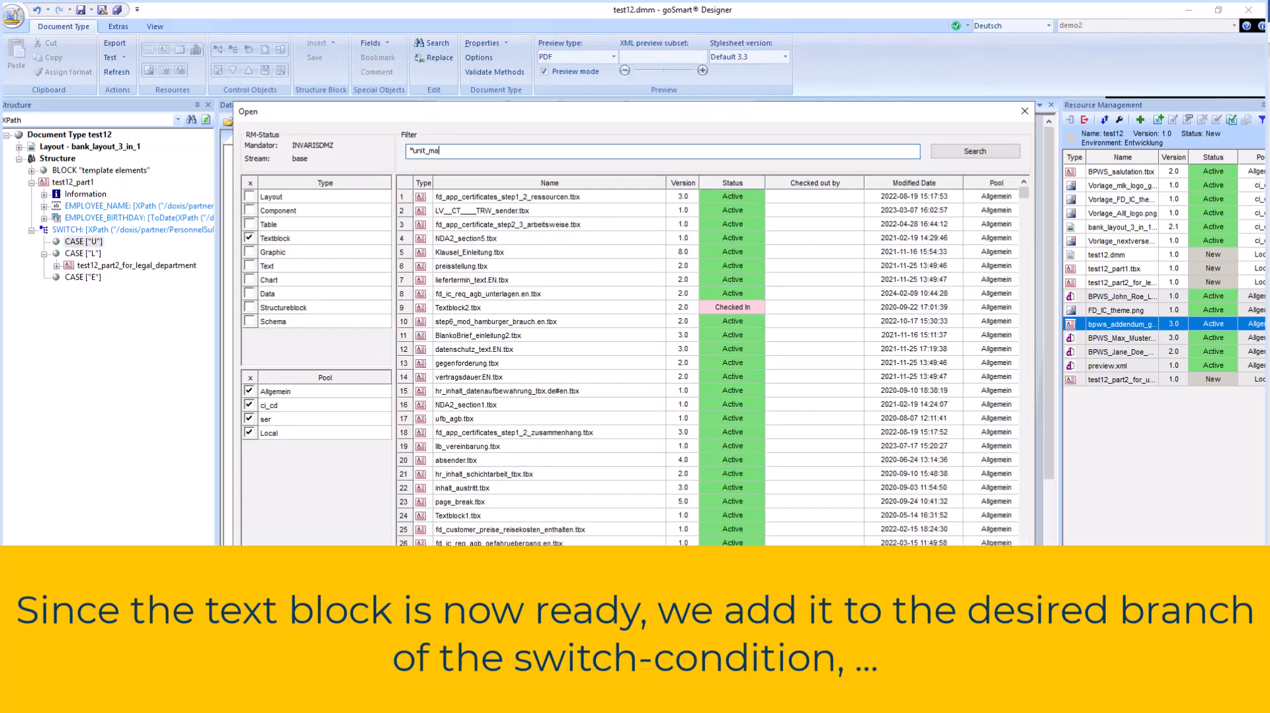
key(Return)
double_click(491, 197)
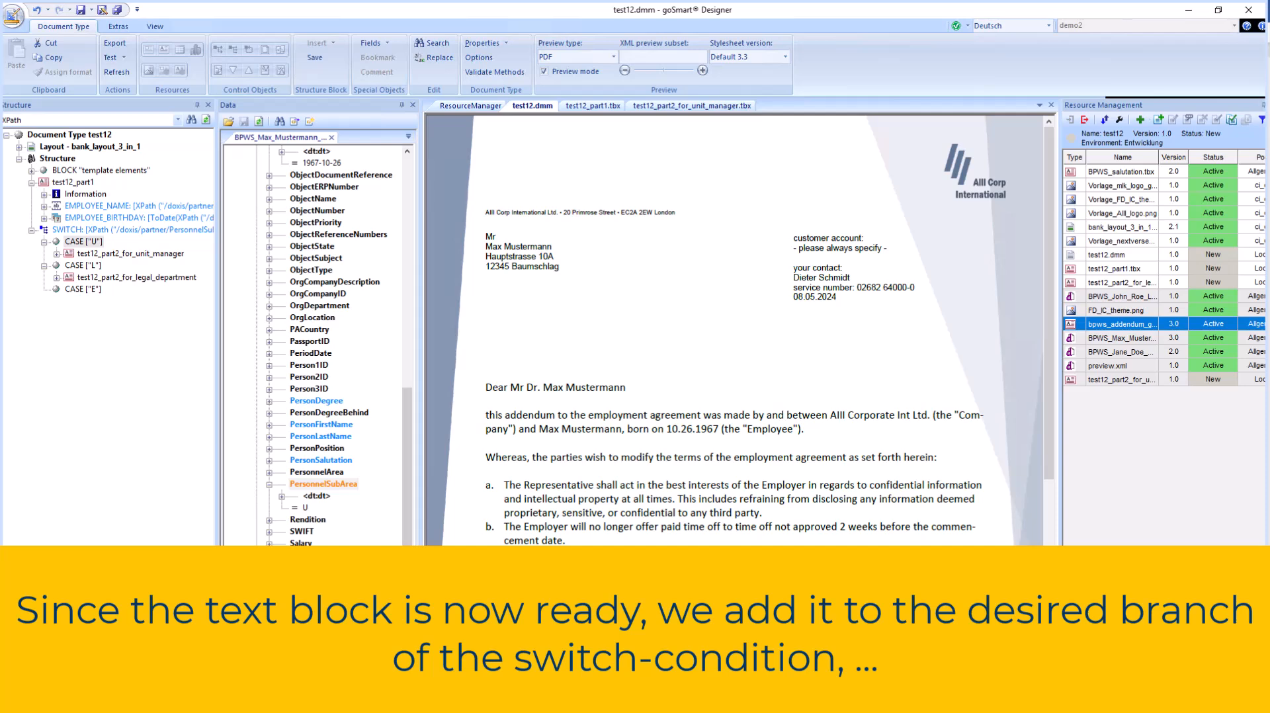
Test the test12.dmm preview with the Legal data set, and switch to the Merger and Acquisition data set.
click(408, 136)
click(477, 165)
click(408, 136)
click(476, 152)
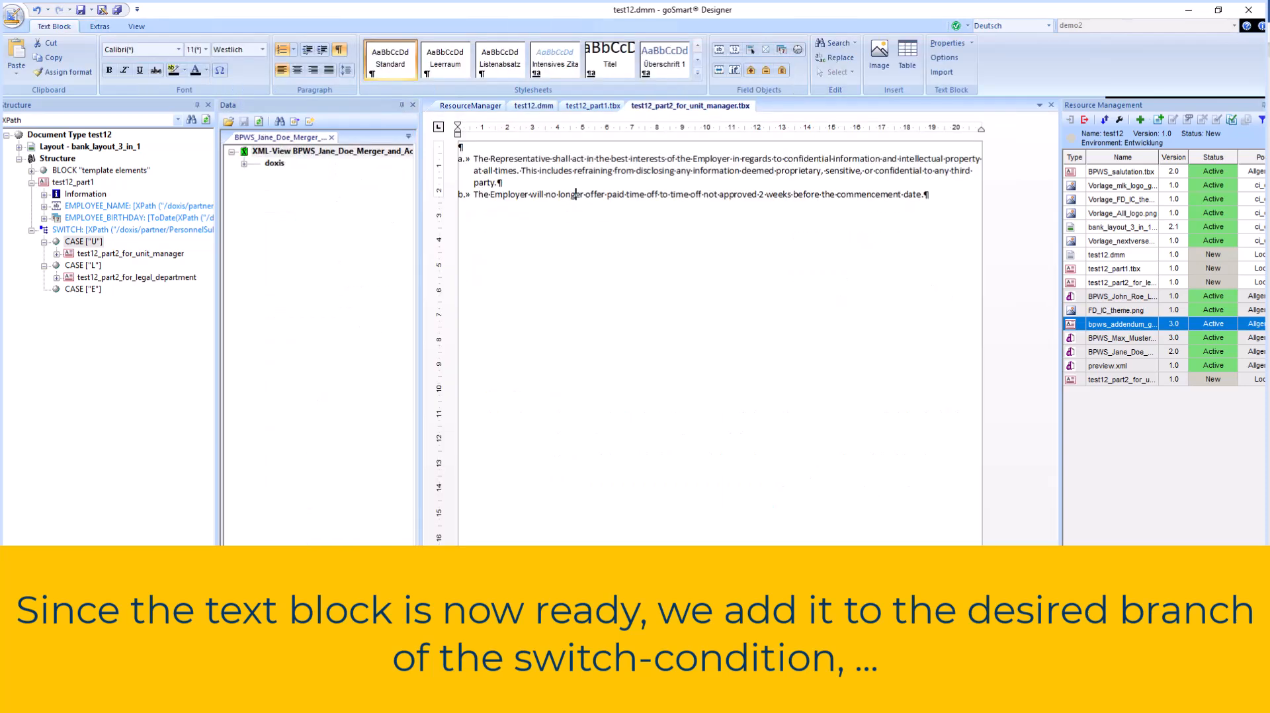
Save the unit manager text block as test12_part2_for_merger_and_acquisition and replace its clauses with the transportation cost and contract termination clauses.
key(ctrl+s)
text(merger)
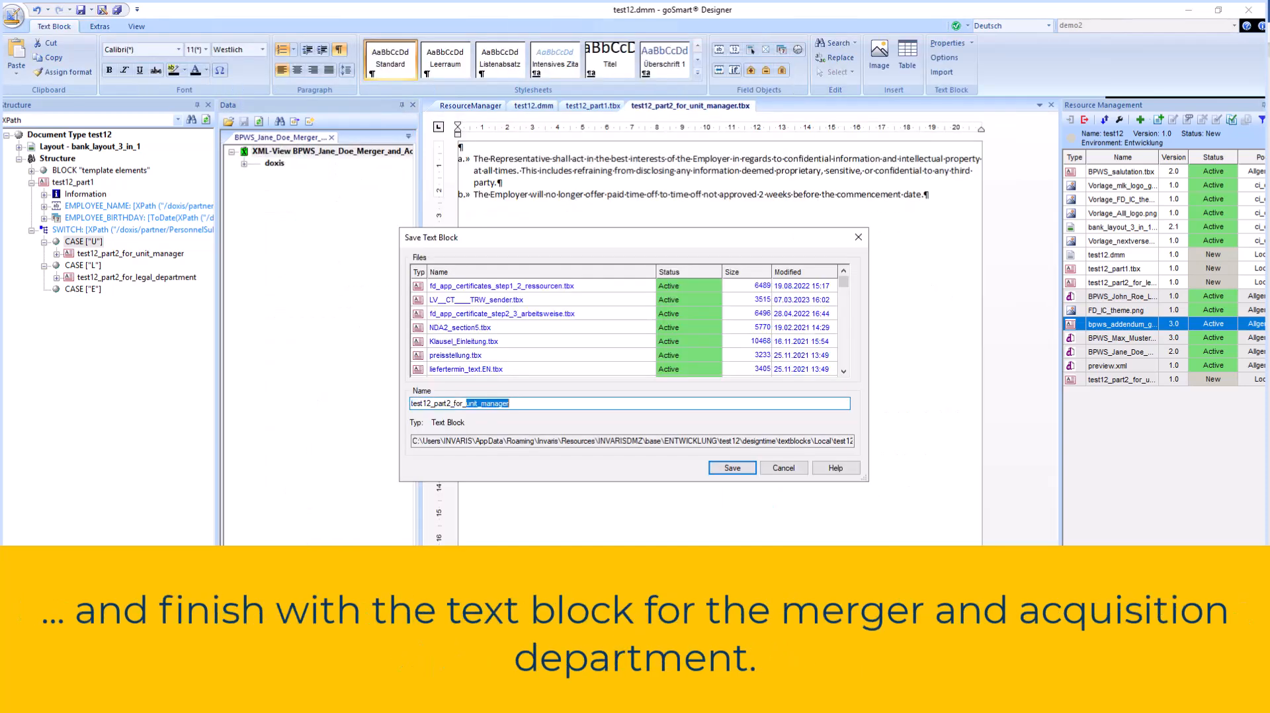
text(_and_acquisition)
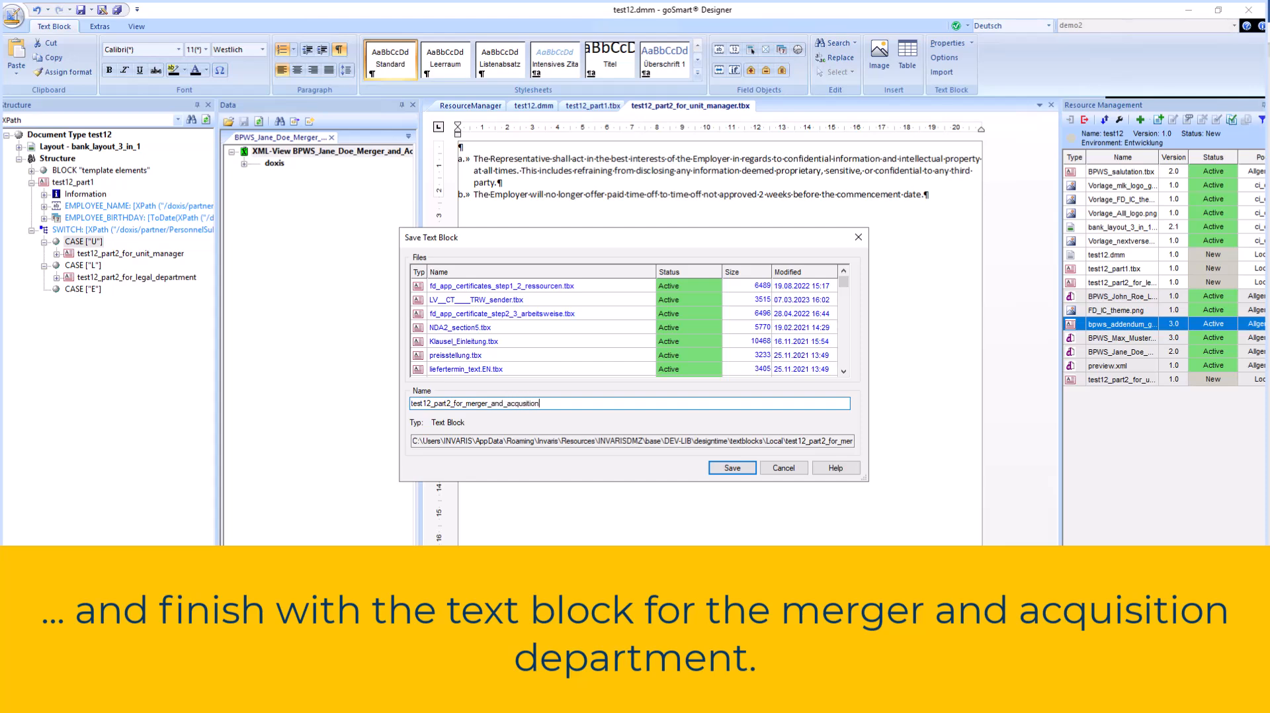
key(Return)
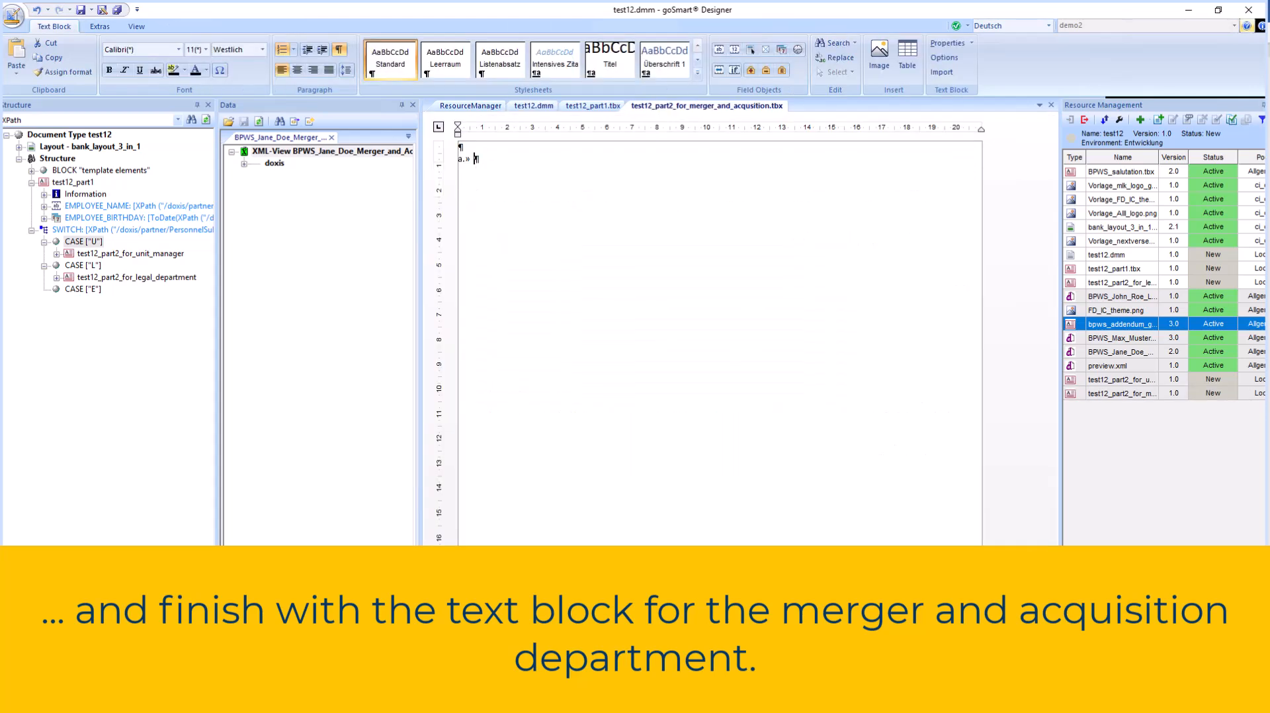
text(All Employees shall bear the cost of transportation from the place of origin to the destination and back, during the period of employment. b) The termination of contract shall only be for authorized casuals.)
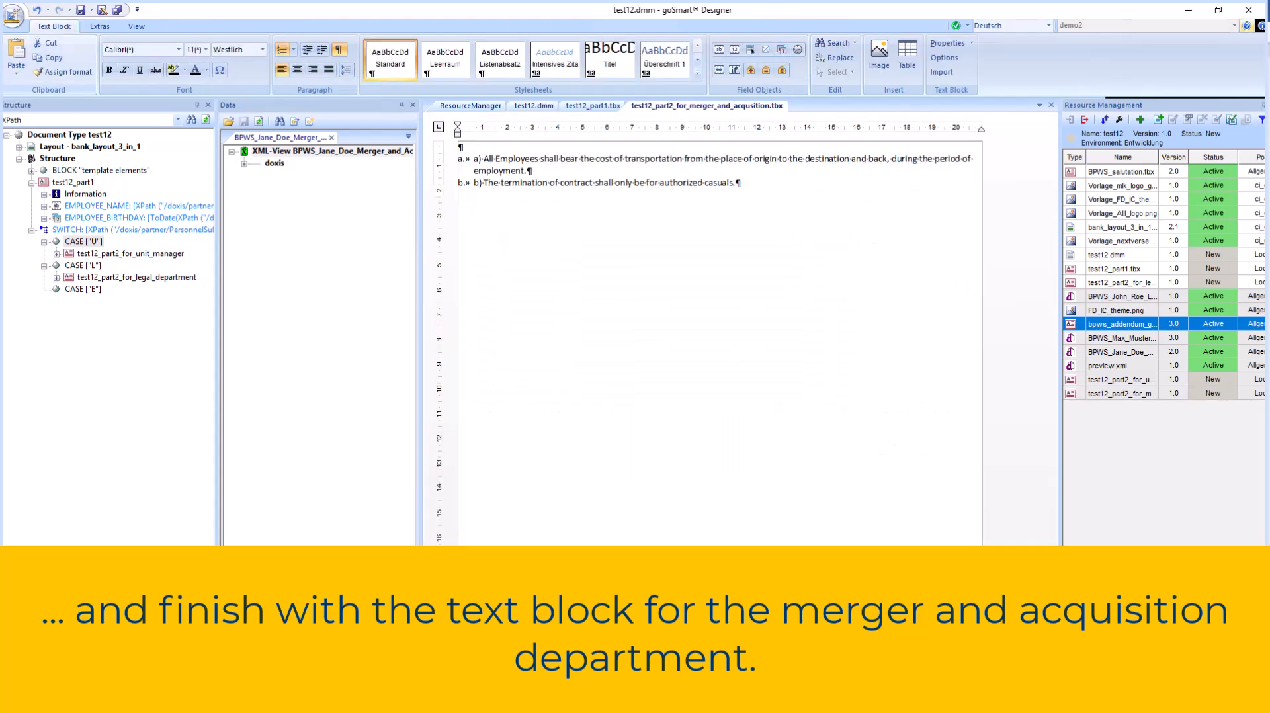
Add the existing text block test12_part2_for_merger_and_acquisition to the CASE ["E"] branch, filtering the resources by *merger_and_*.
right_click(83, 289)
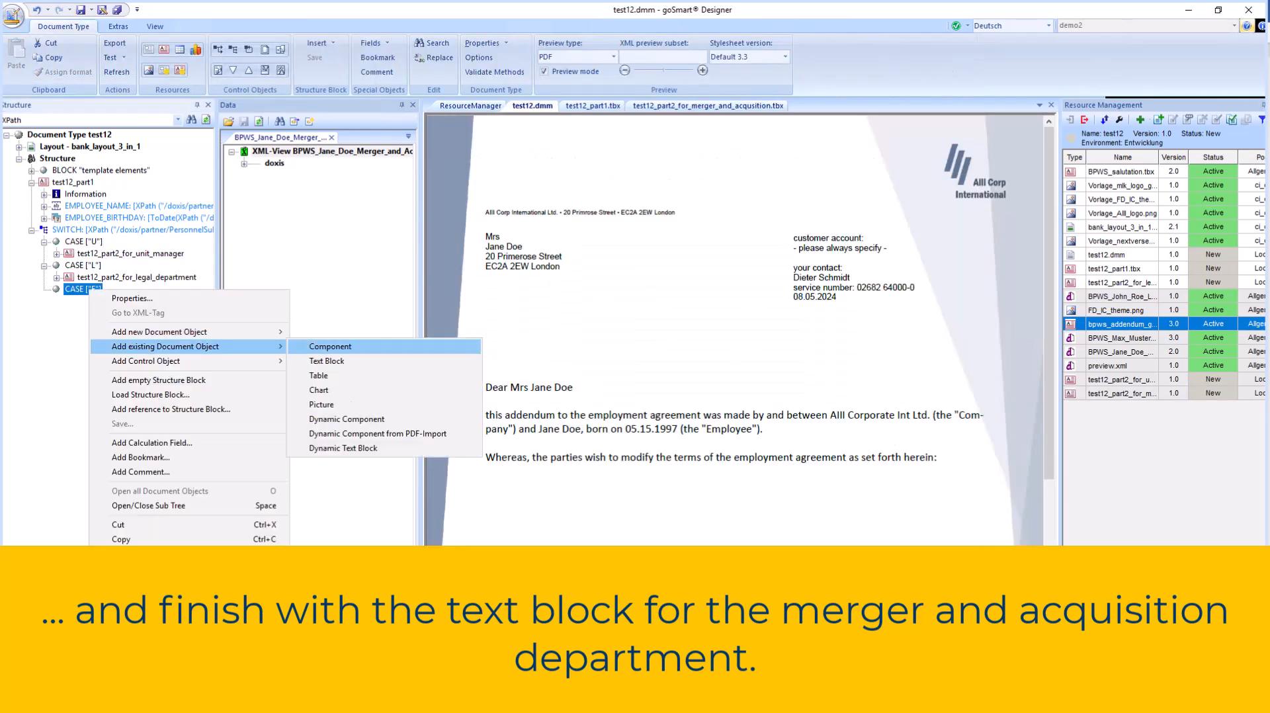
click(497, 354)
text(*)
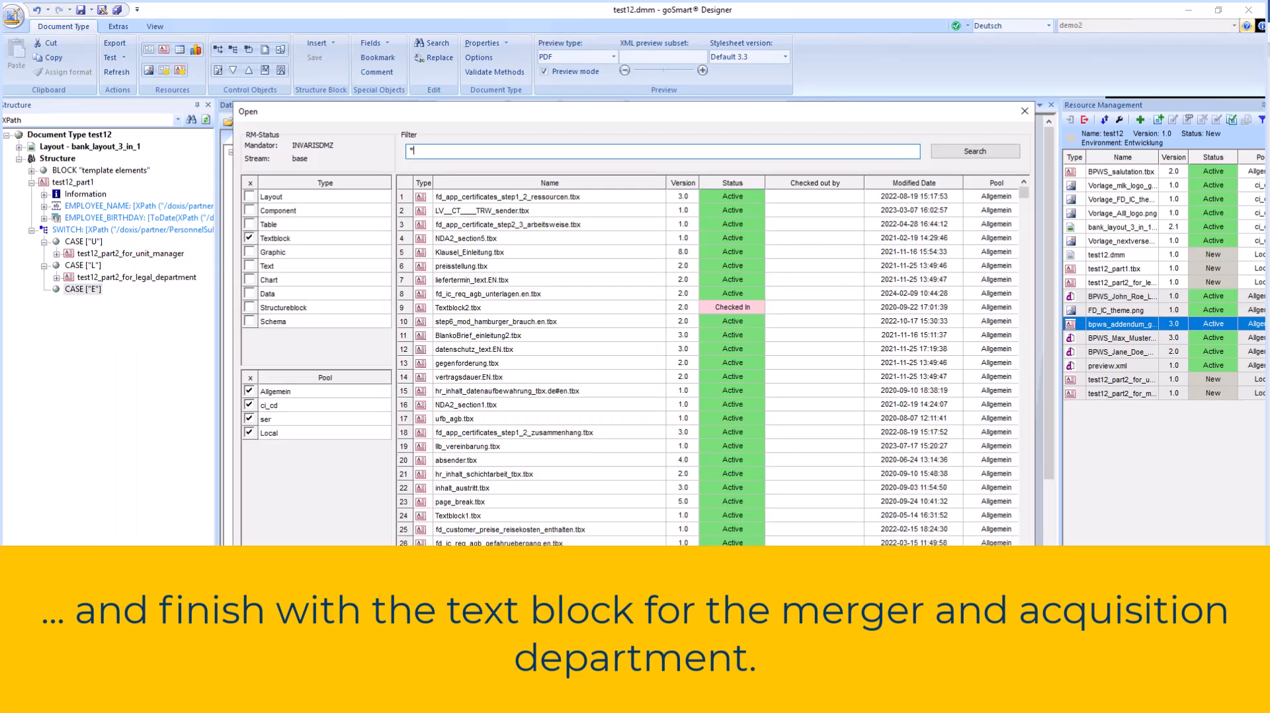
text(merger_and_*)
key(Return)
double_click(516, 211)
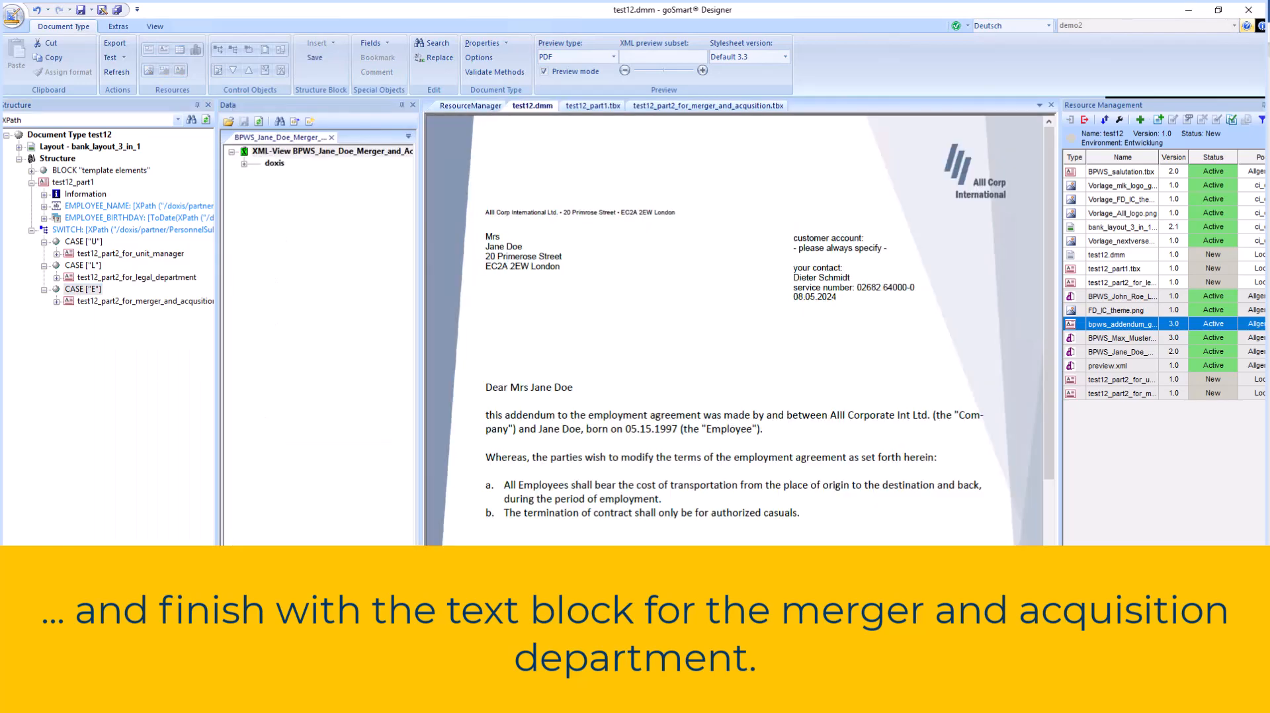
Check the finished test12.dmm preview with the Legal data set and with the Unit Manager data set.
click(408, 136)
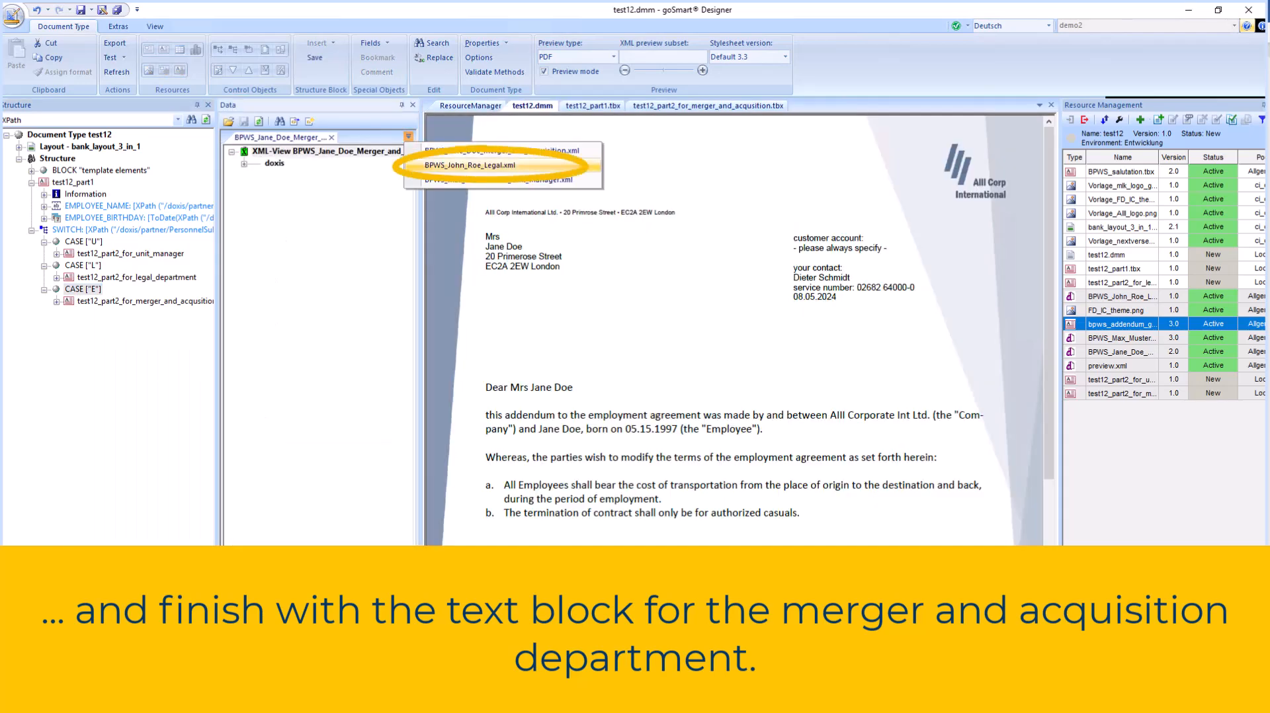
click(457, 157)
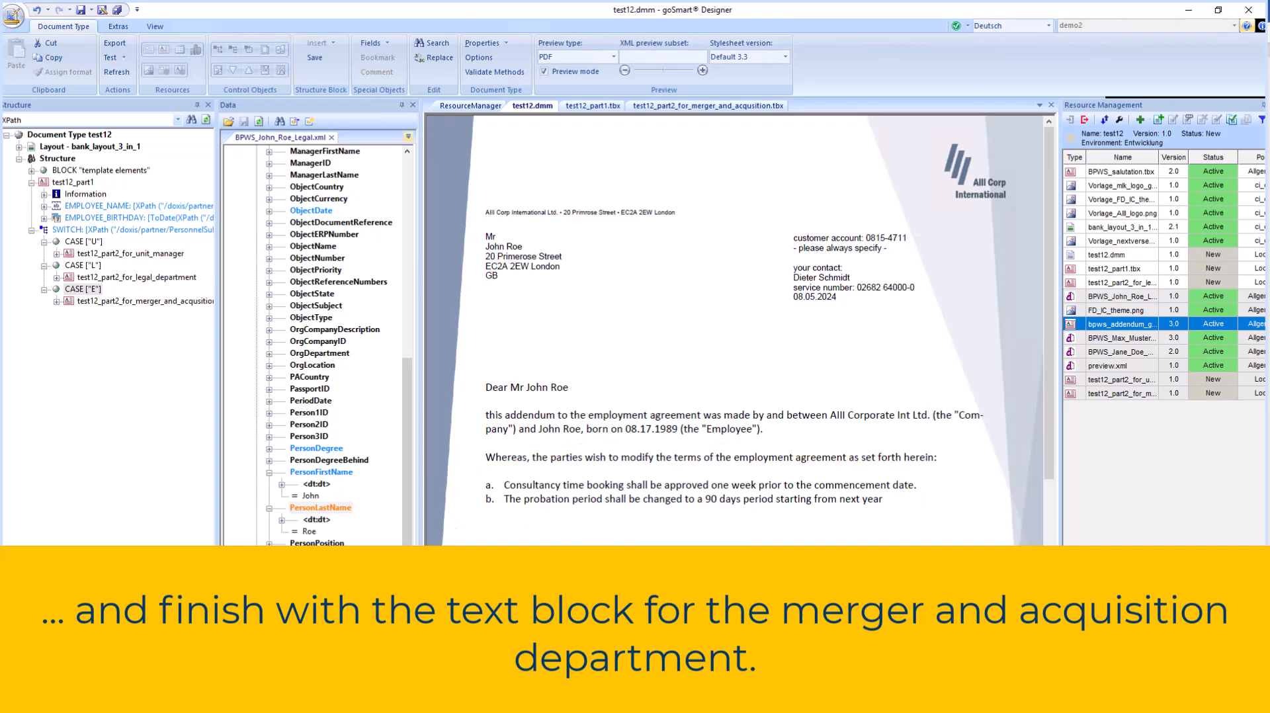
click(408, 136)
click(498, 179)
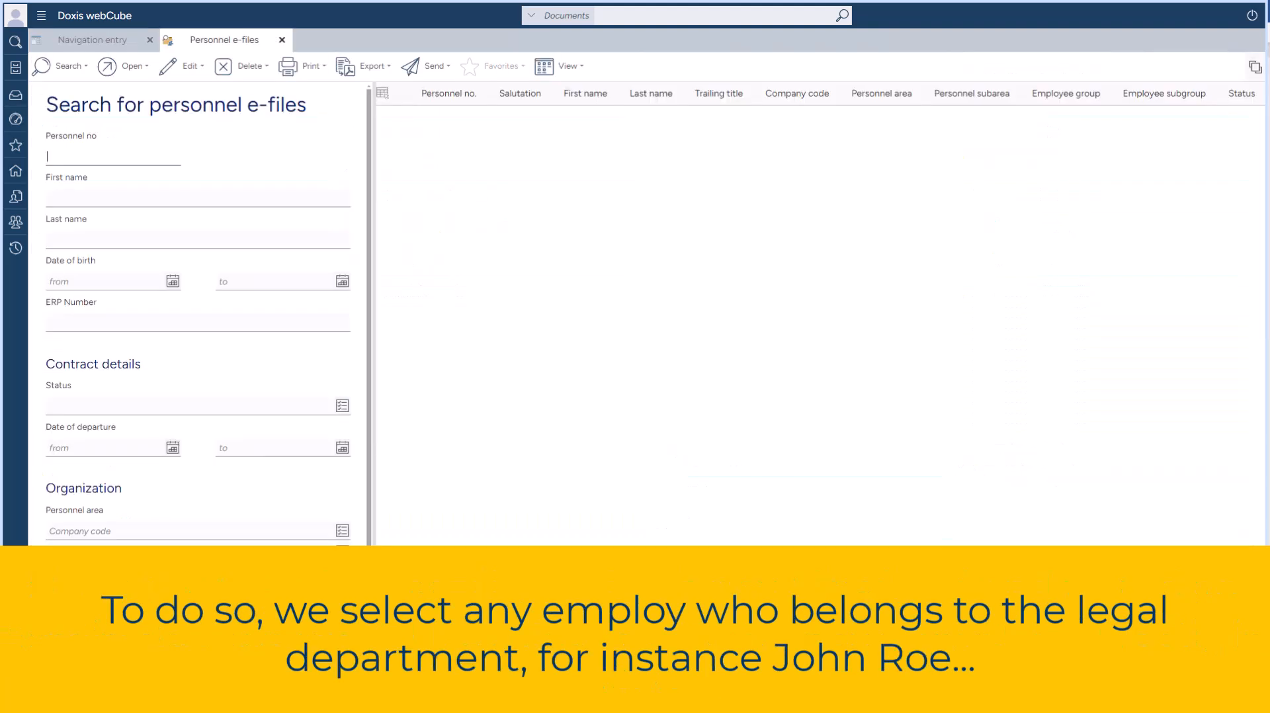
In Doxis webCube, search the personnel e-files by the legal employee's first and last name and open the matching e-file.
click(99, 198)
text(John)
click(99, 240)
text(Roe)
key(Return)
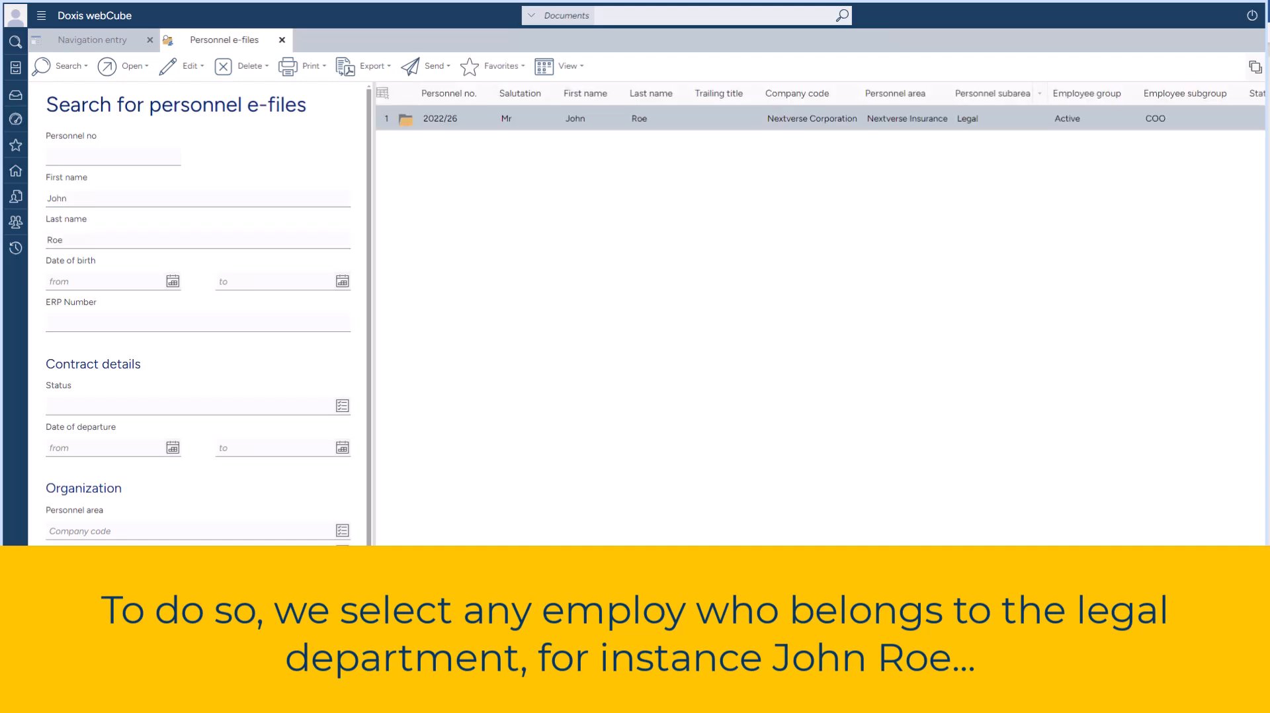
double_click(575, 119)
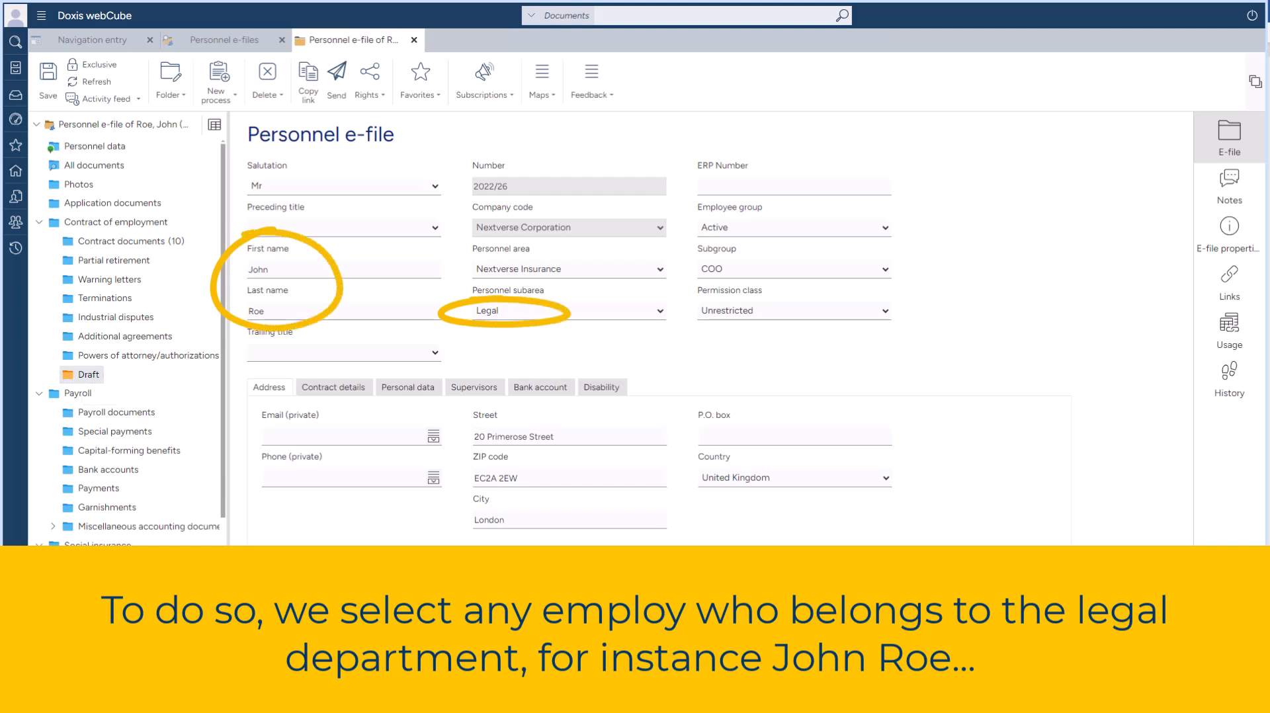
Create a document in the e-file's Draft folder from the COEM - Test - AIII template (test12:AIII) with English as template language.
click(88, 375)
click(654, 82)
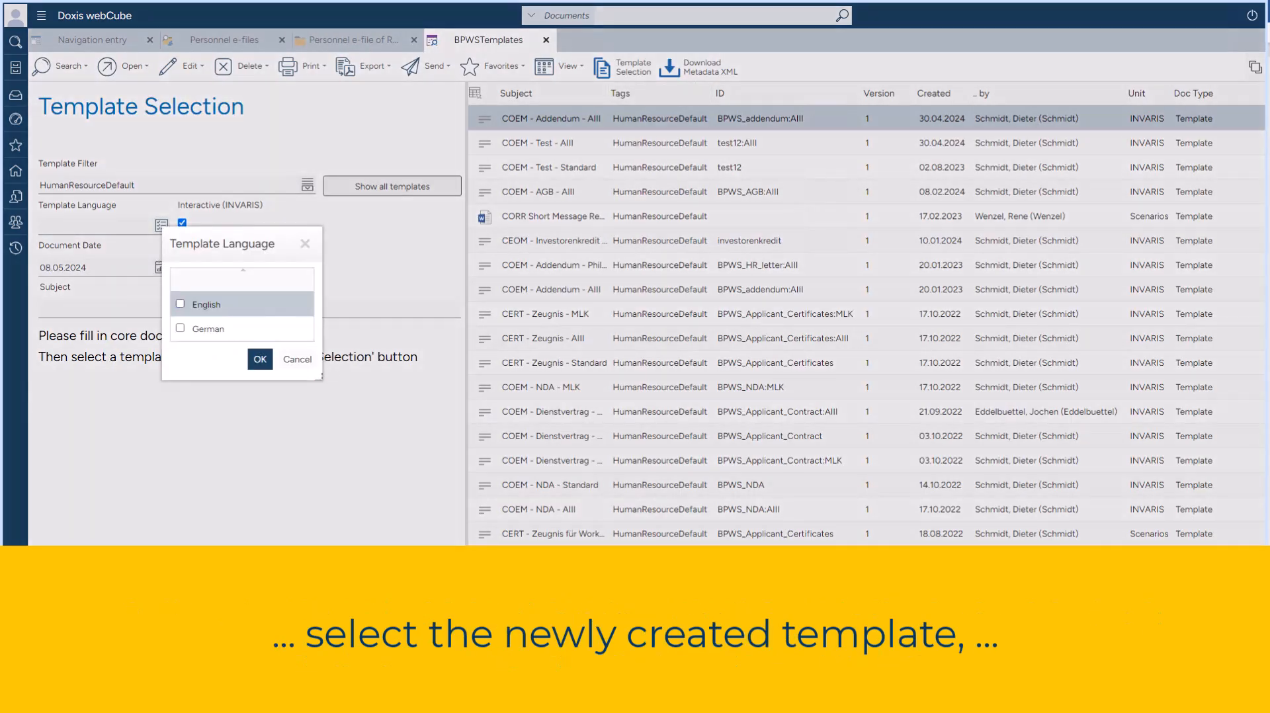
click(179, 303)
click(260, 358)
click(554, 143)
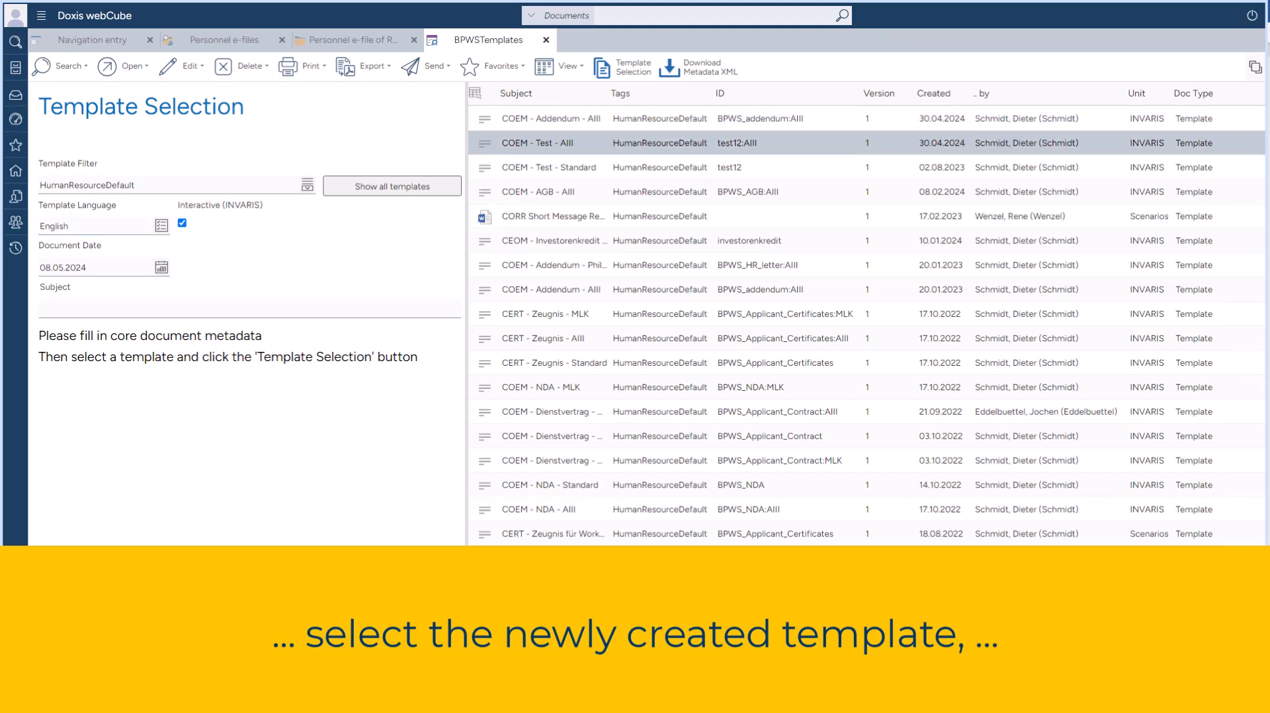
click(622, 67)
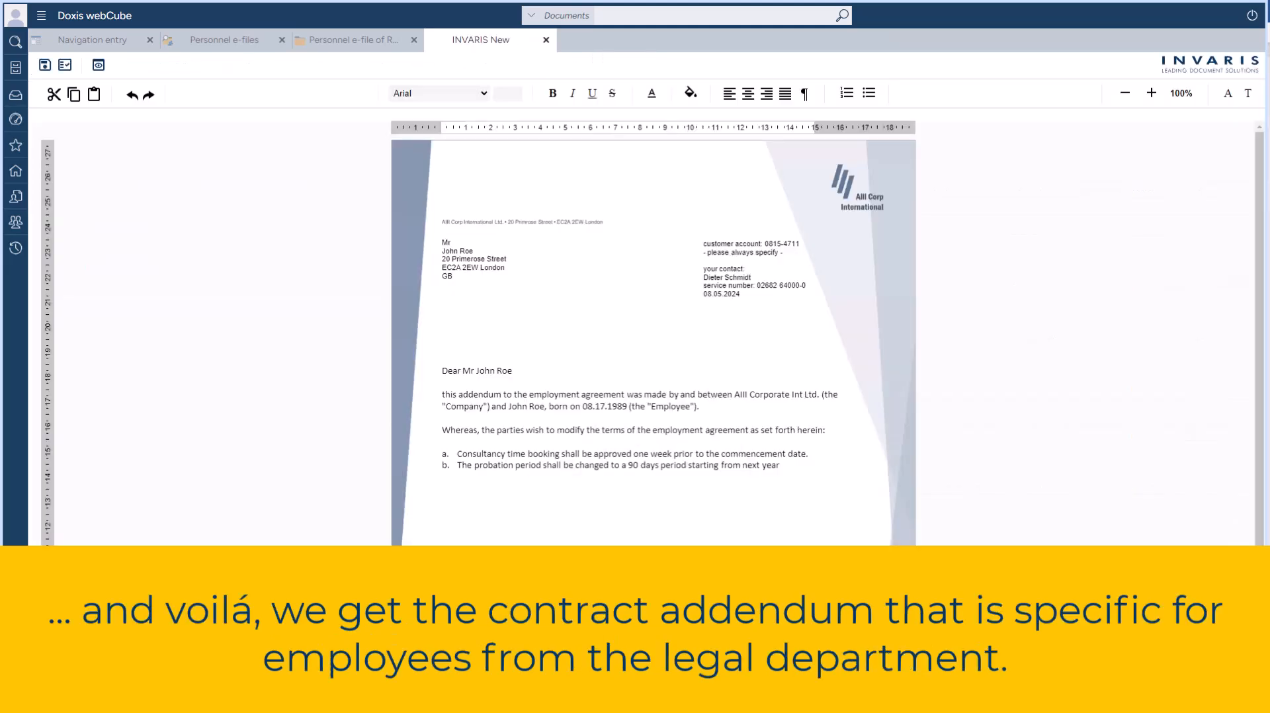